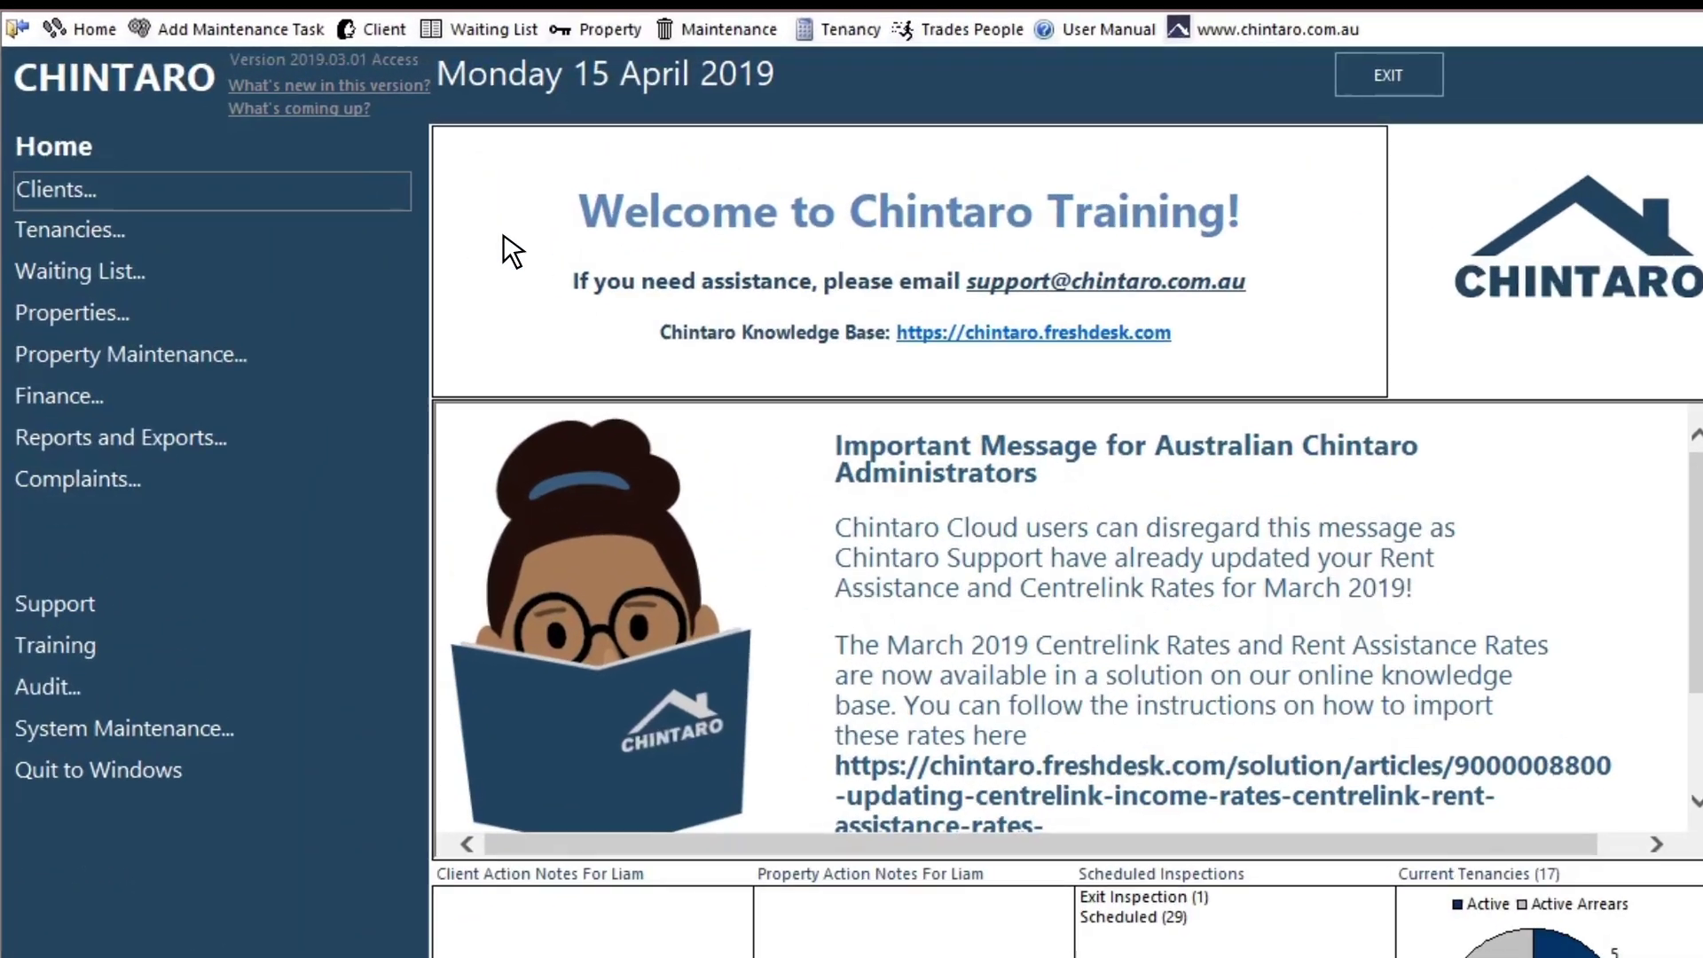
Step: Expand the Clients menu in the left navigation panel
left_click(61, 140)
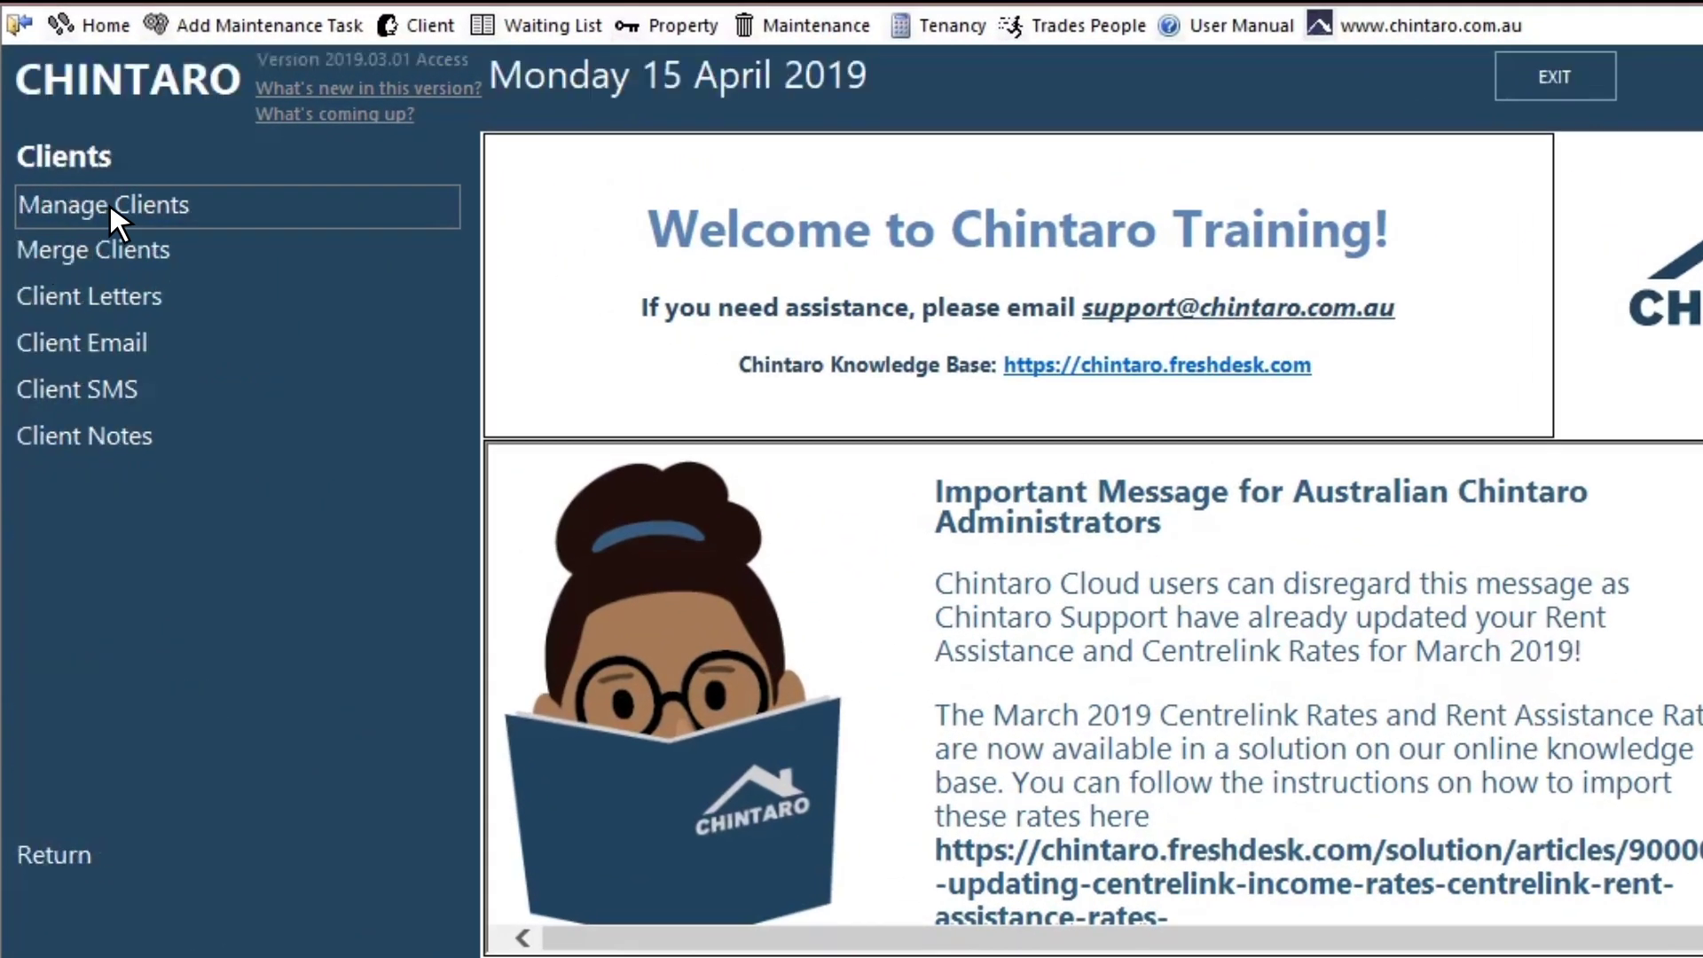
Step: Open Manage Clients to see the list of active clients
left_click(110, 206)
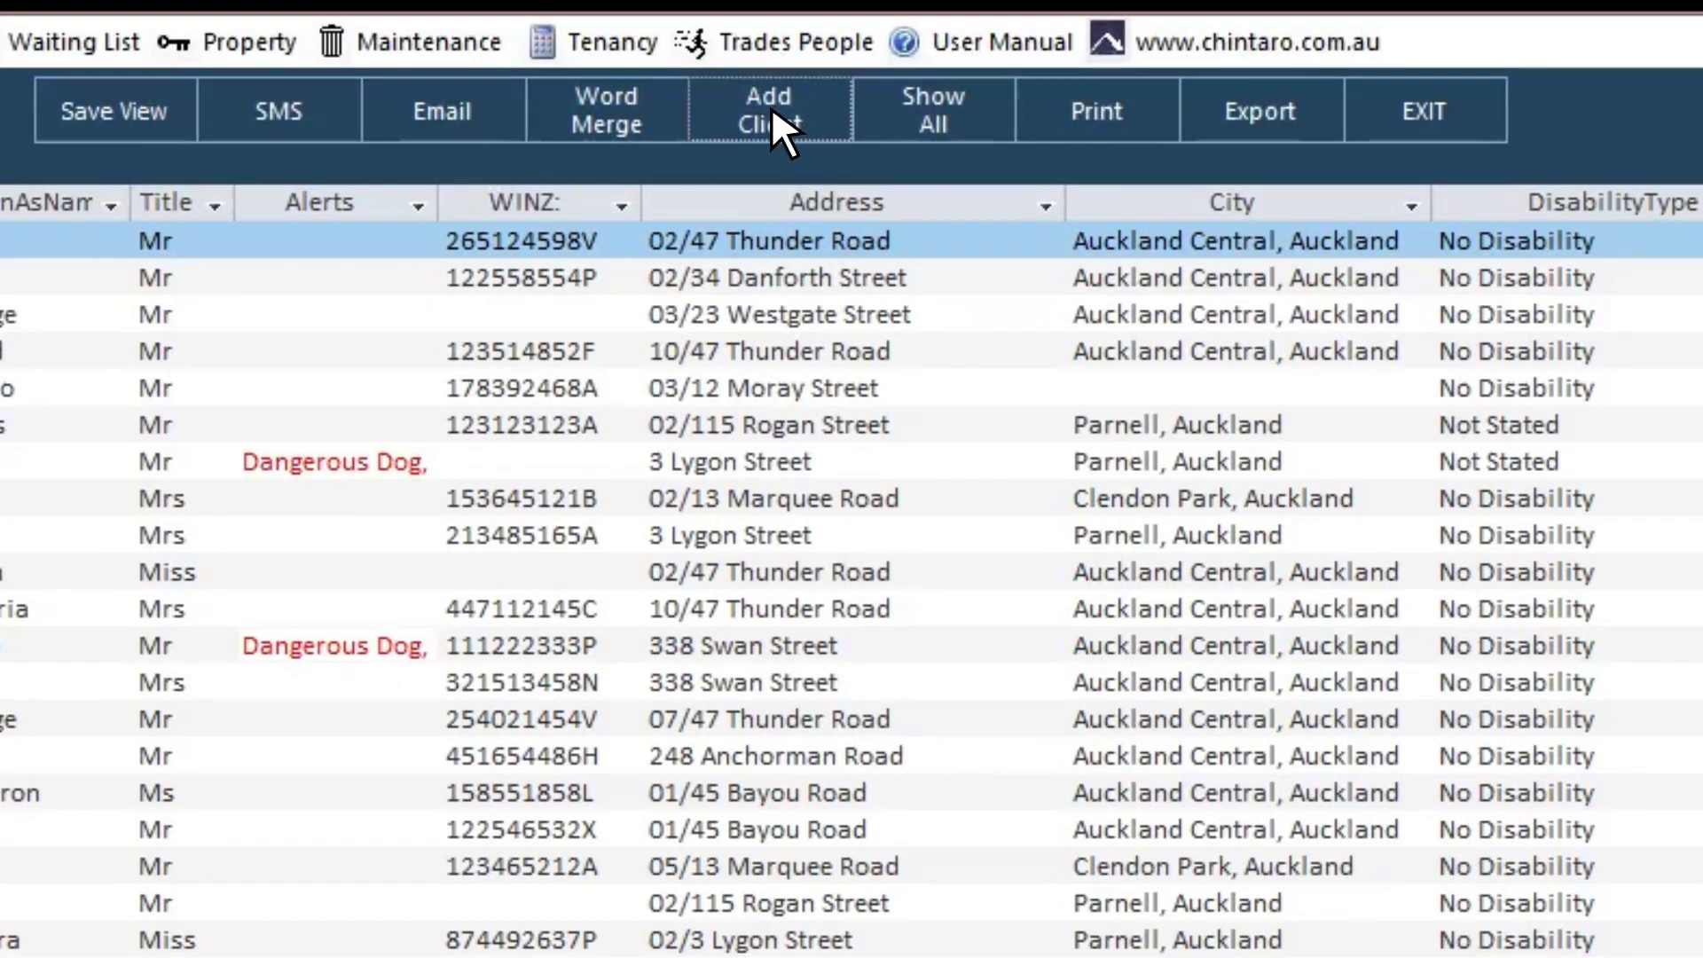
Step: Create a blank client record with Add Client
left_click(770, 111)
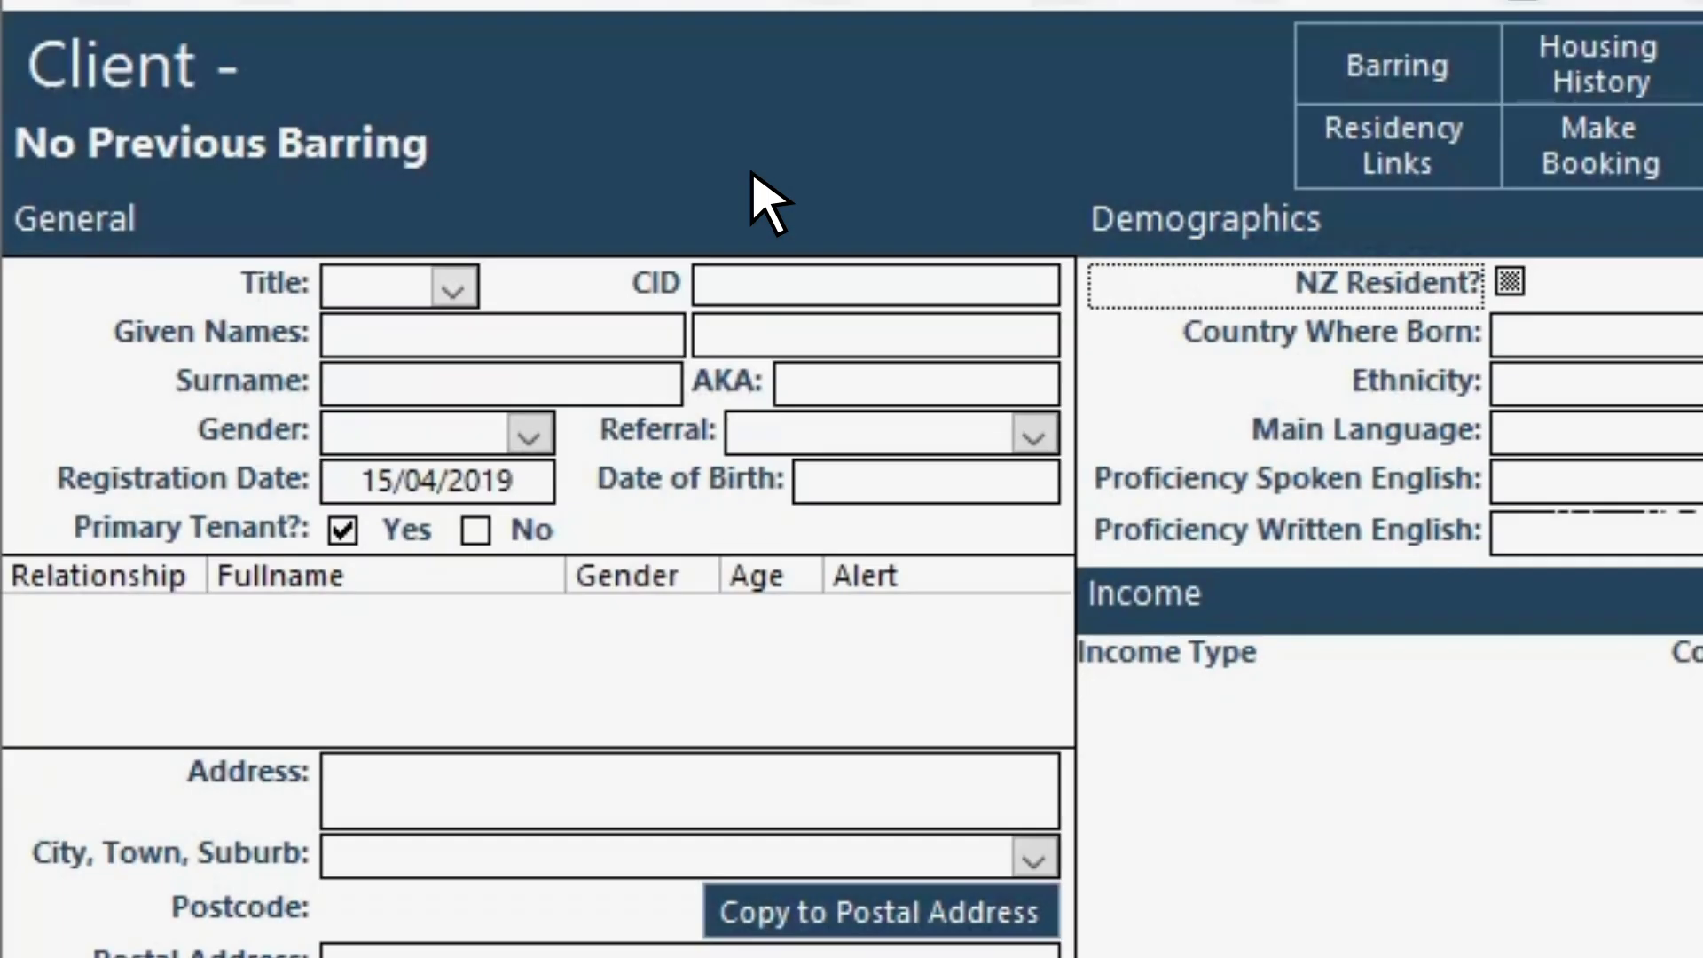
Step: Set the title to Mr and enter the client's two given names and surname
left_click(454, 288)
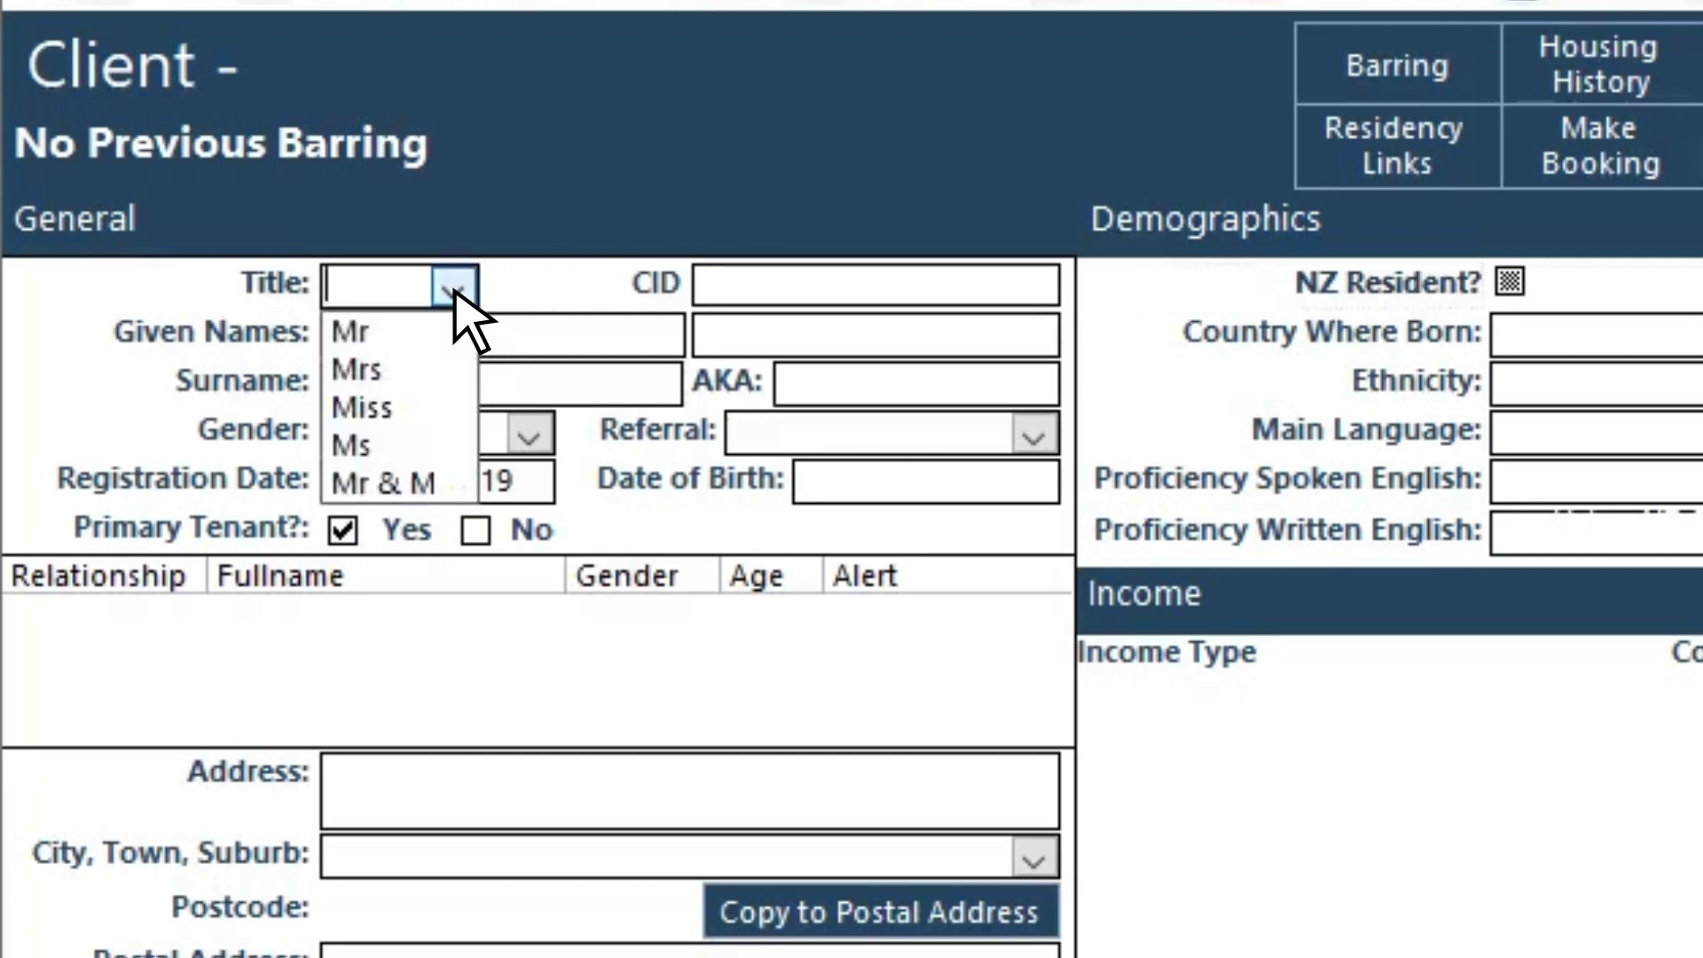
left_click(437, 337)
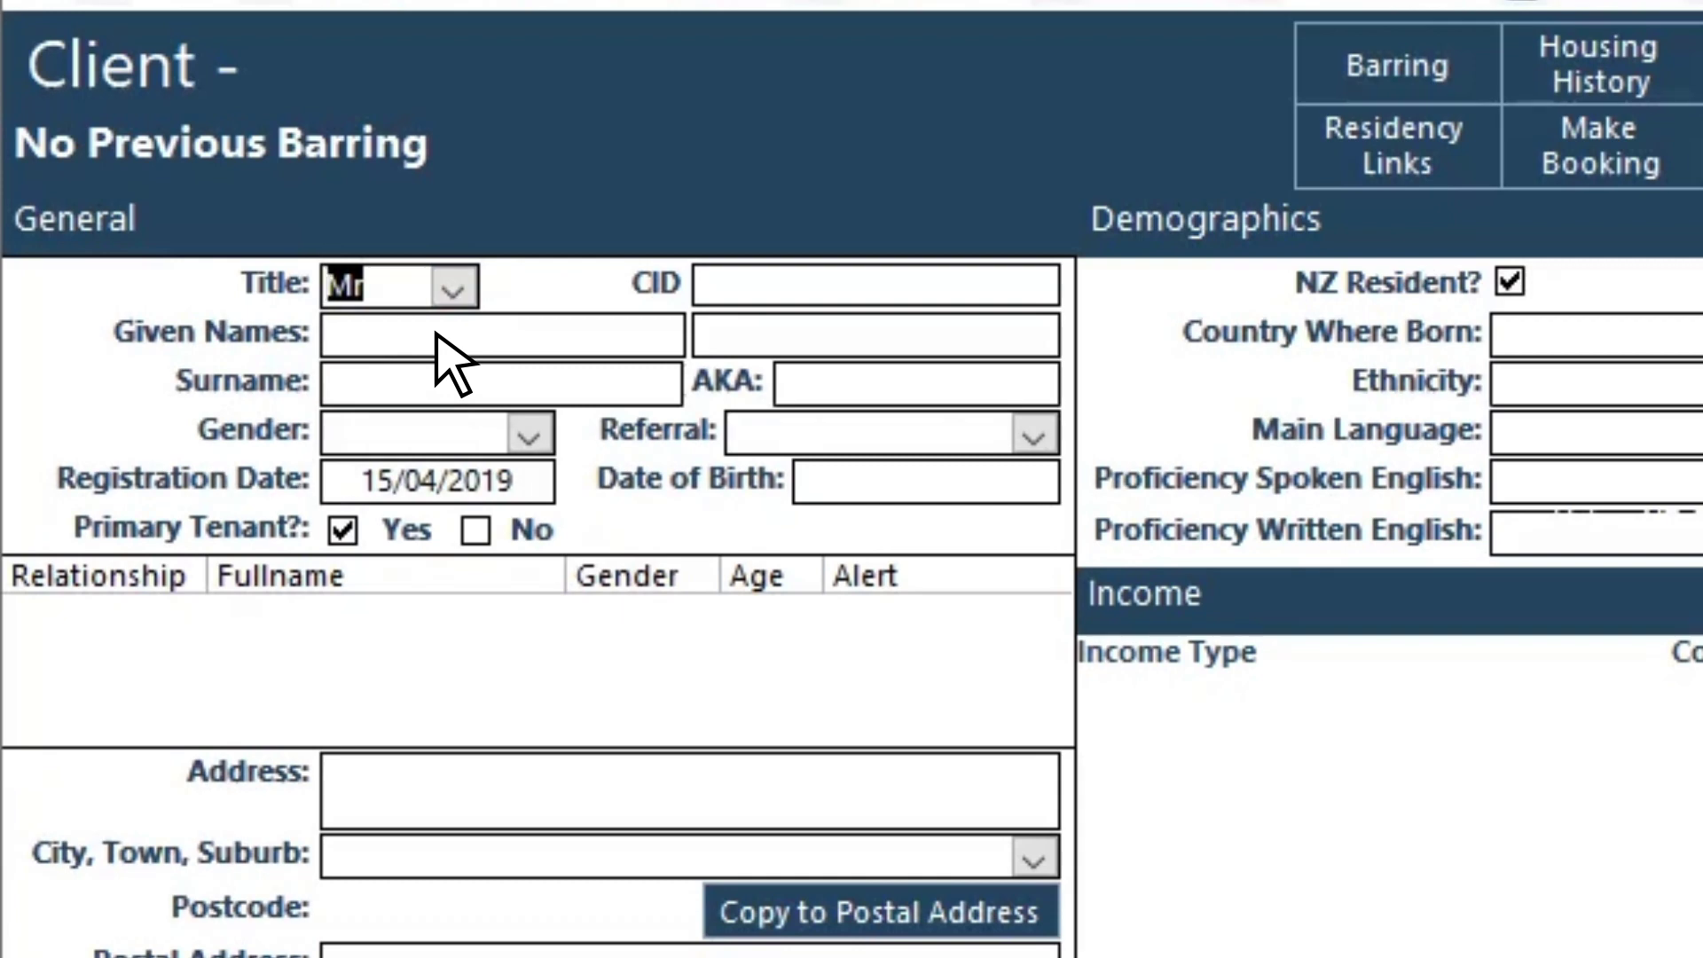
left_click(435, 335)
left_click(810, 338)
type("William")
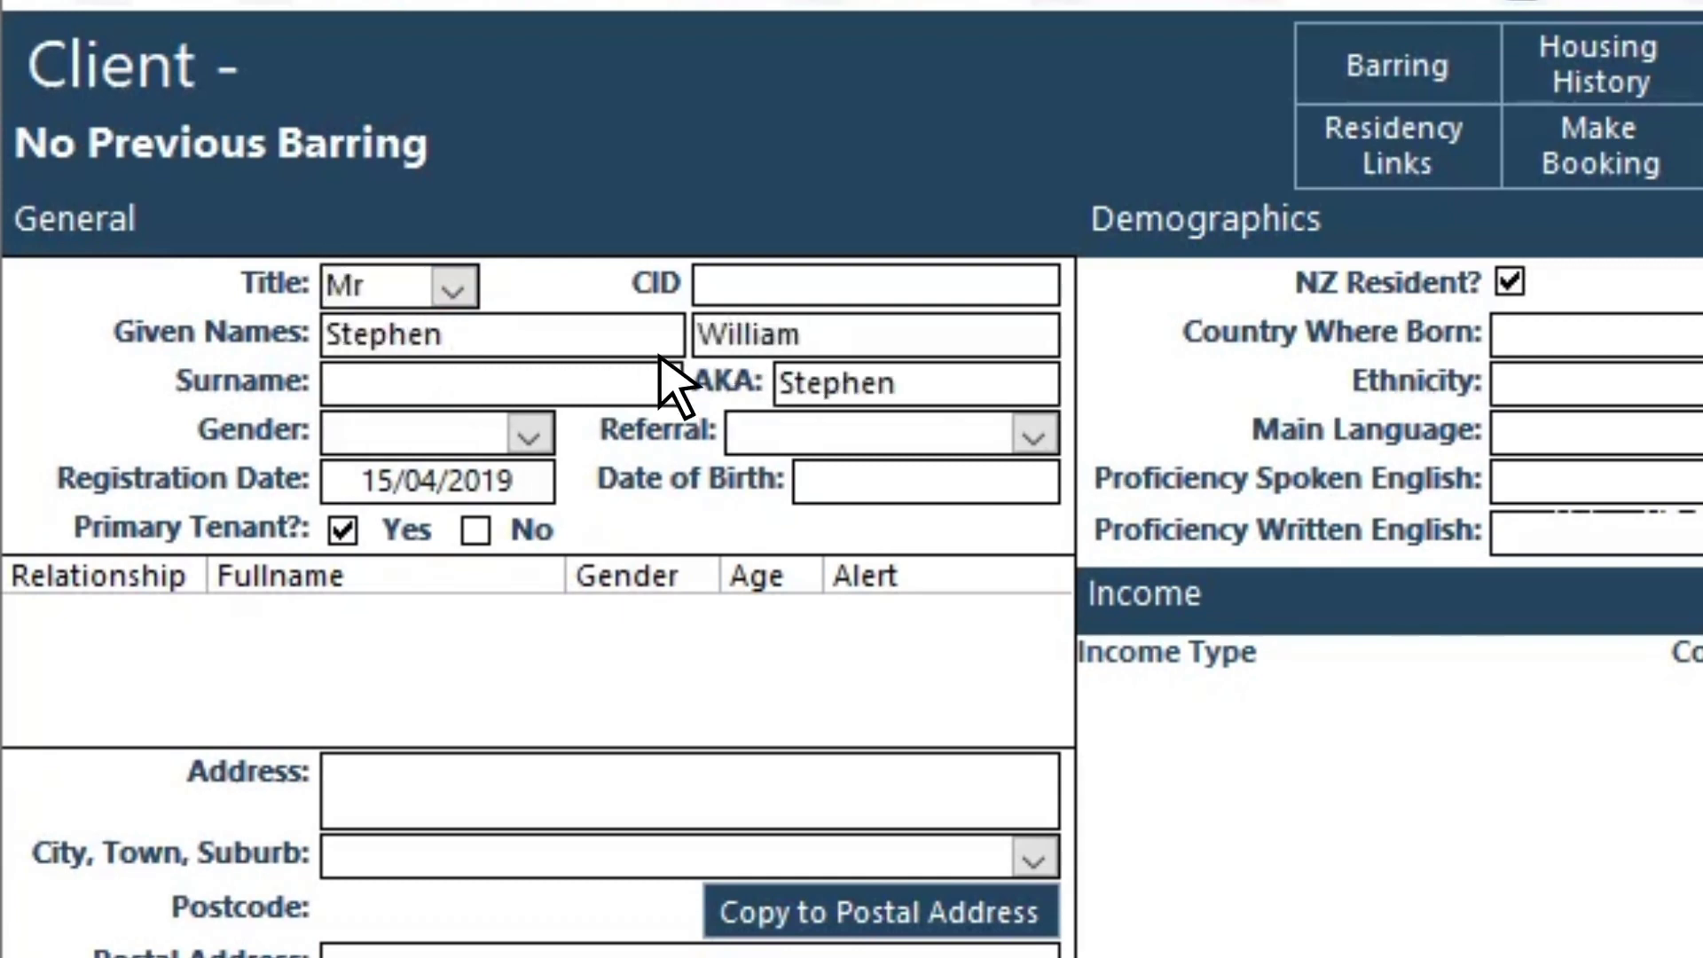
left_click(426, 386)
type("Bragg")
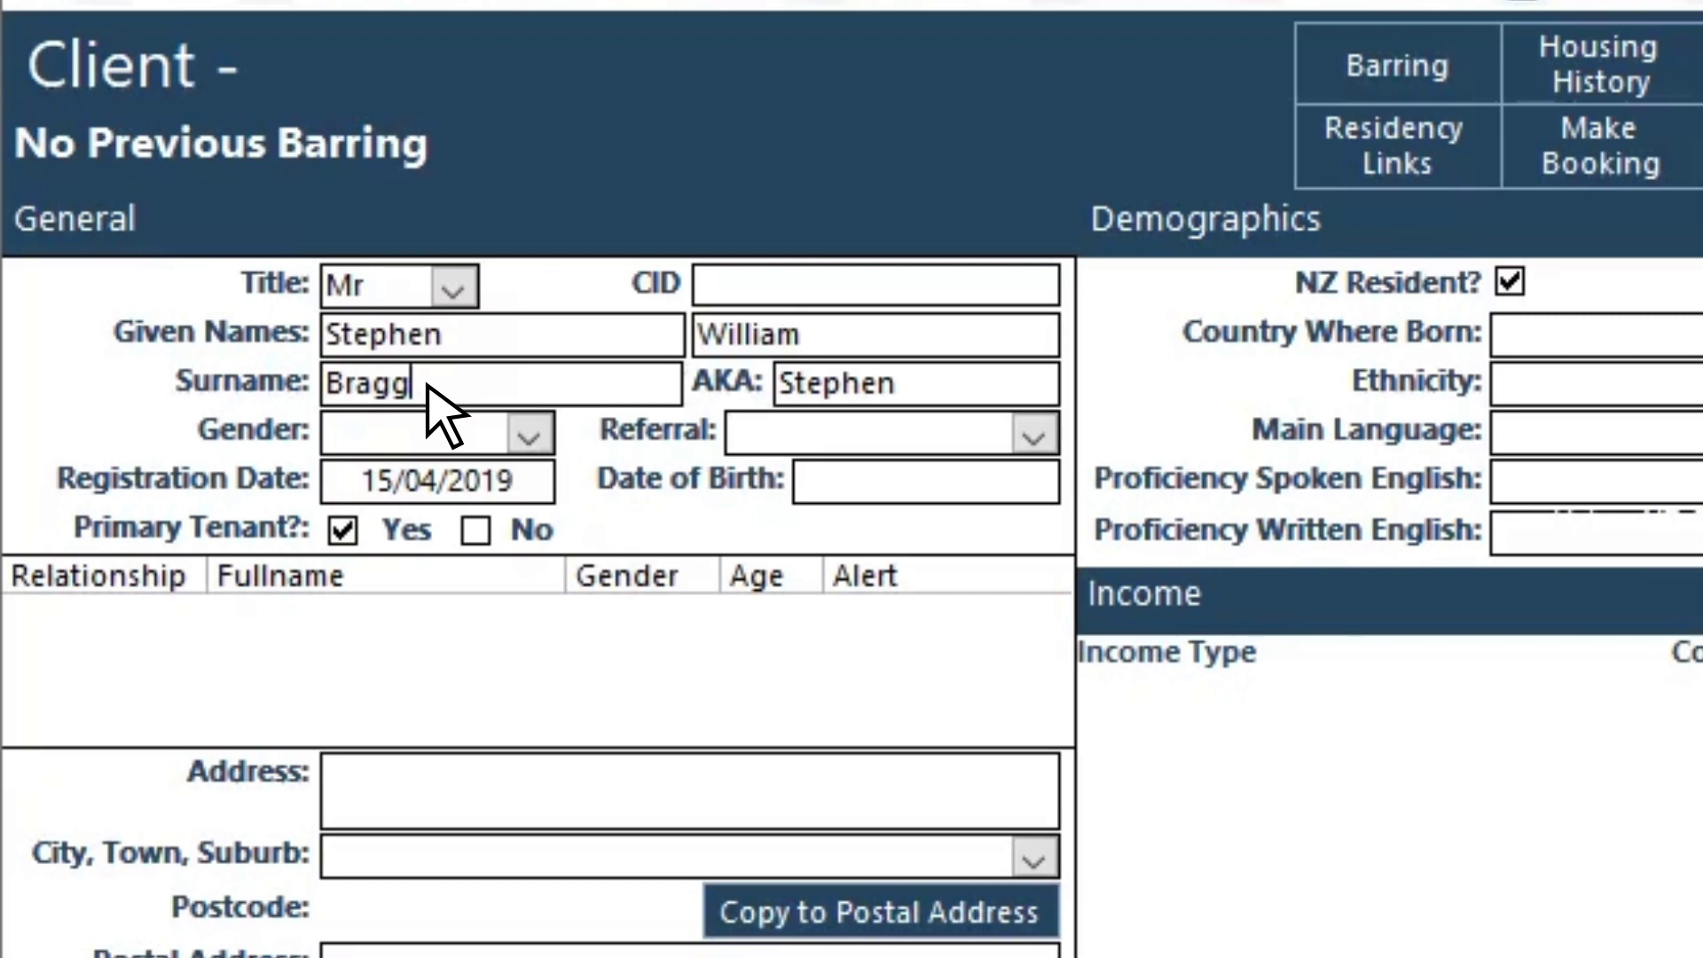
Step: Replace the auto-filled nickname with the client's nickname and set gender to Male
left_click(909, 388)
key("BackSpace")
key("BackSpace")
key("BackSpace")
key("BackSpace")
key("BackSpace")
key("BackSpace")
key("BackSpace")
type("Billy")
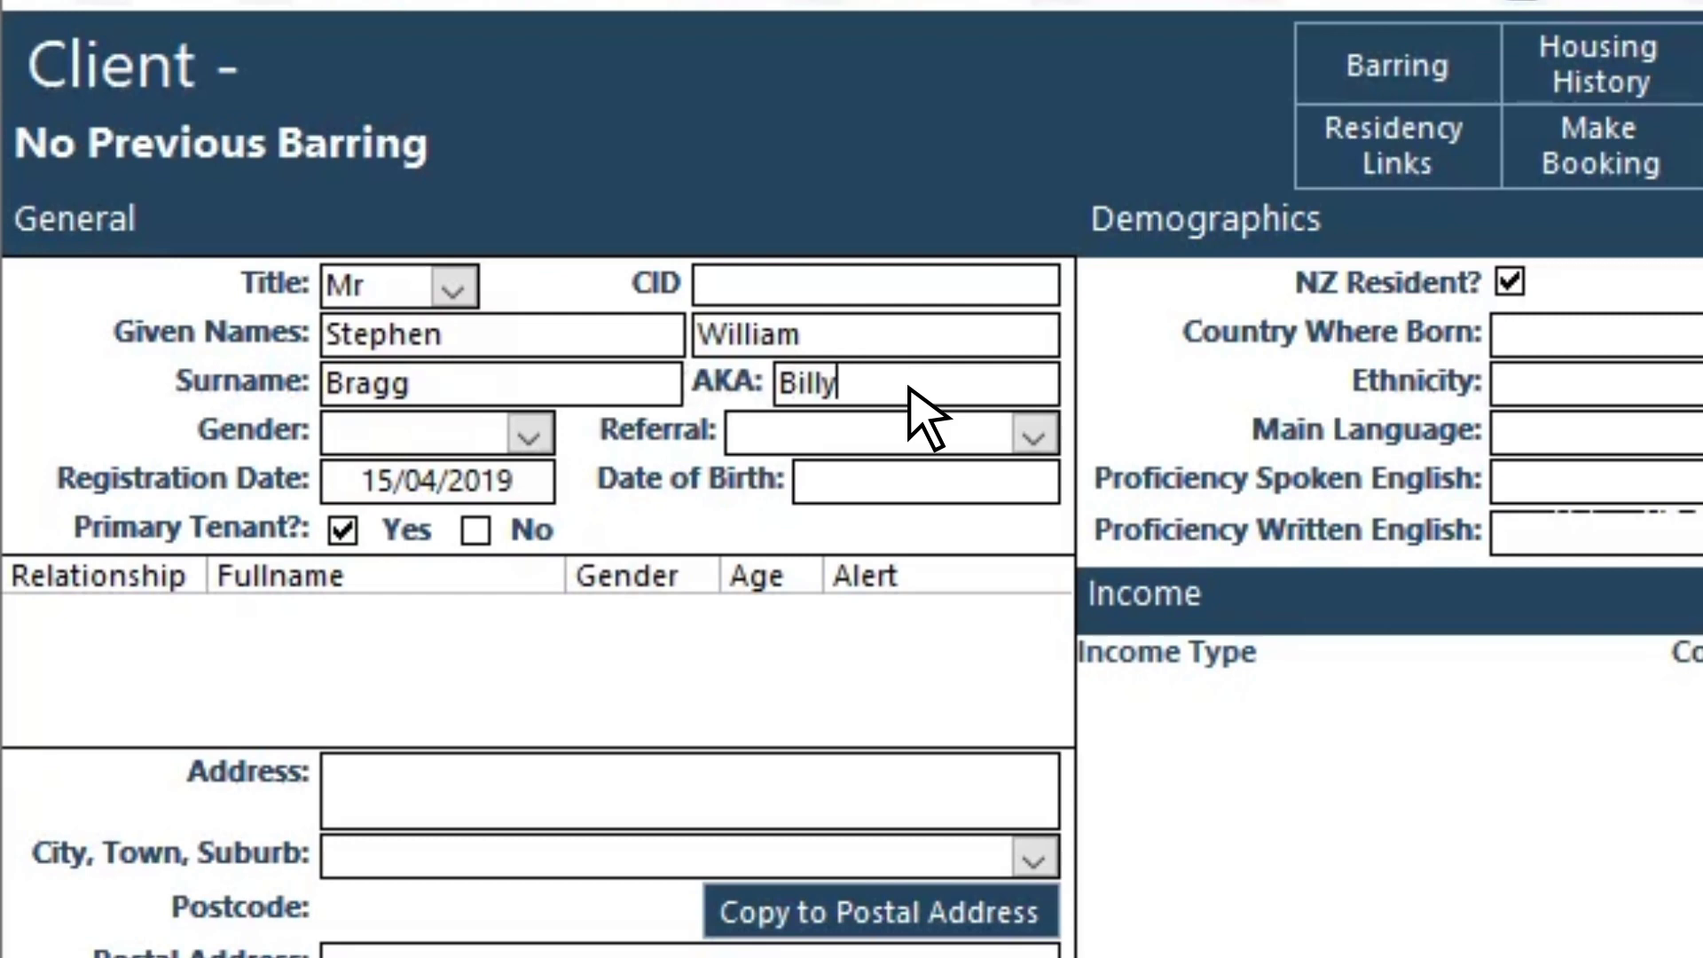
left_click(530, 435)
left_click(439, 555)
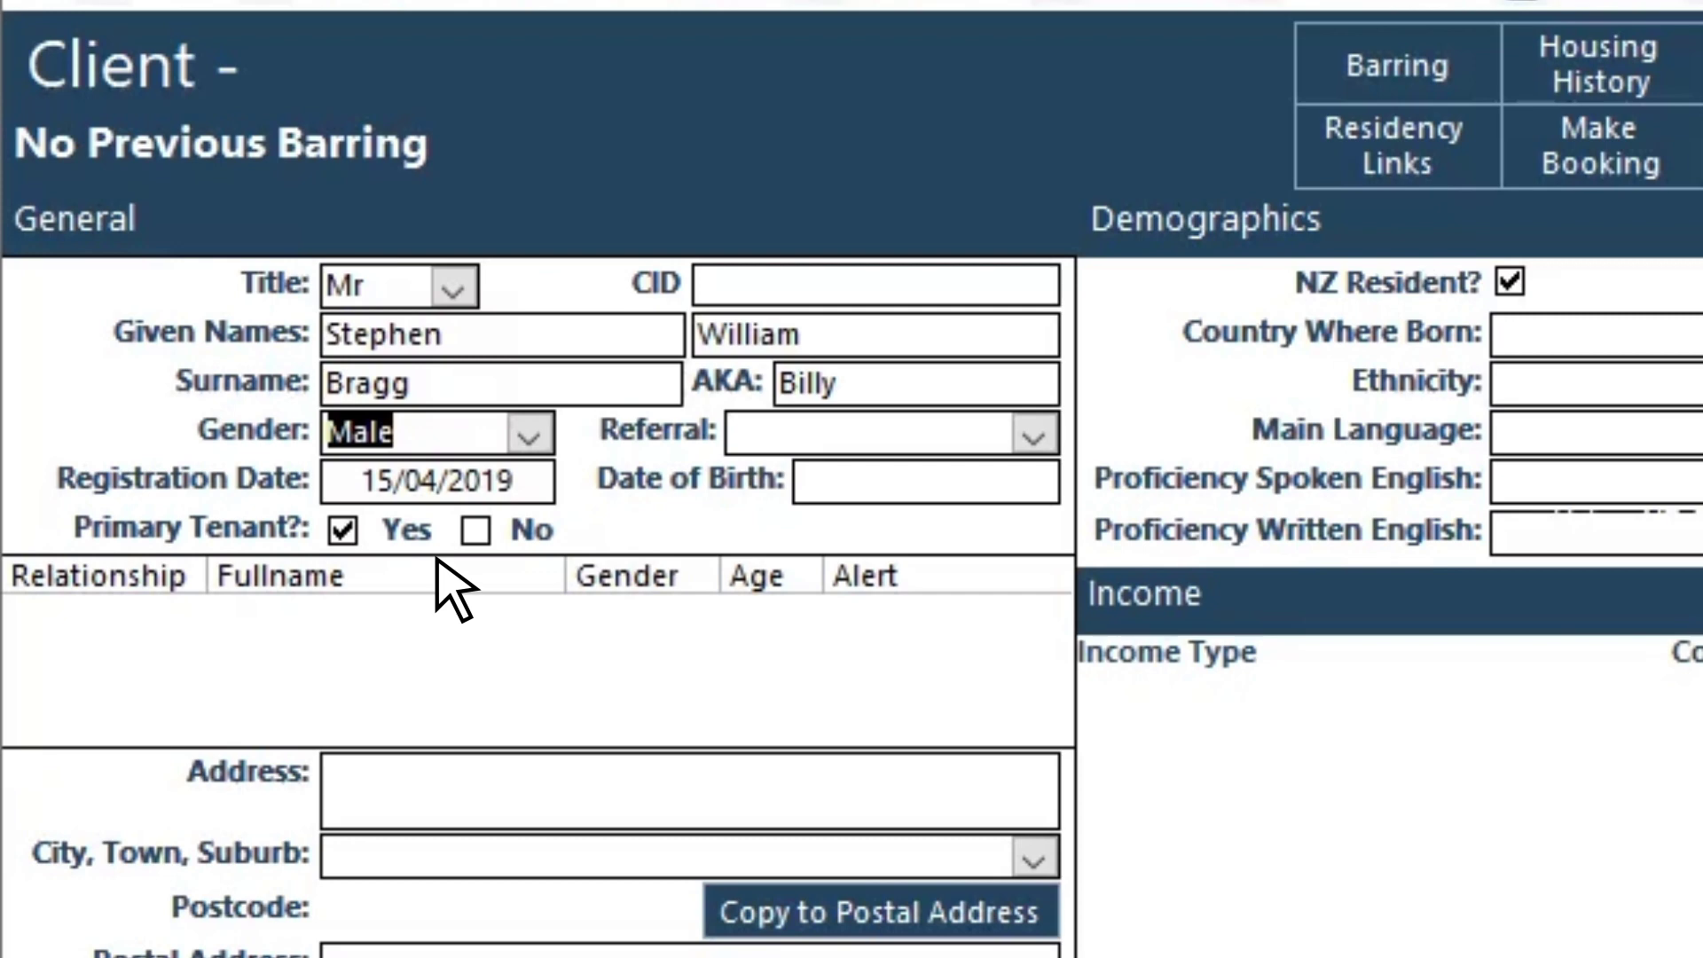
Step: Set the referral source to Self, Family, Friends, keeping today's registration date
left_click(1032, 435)
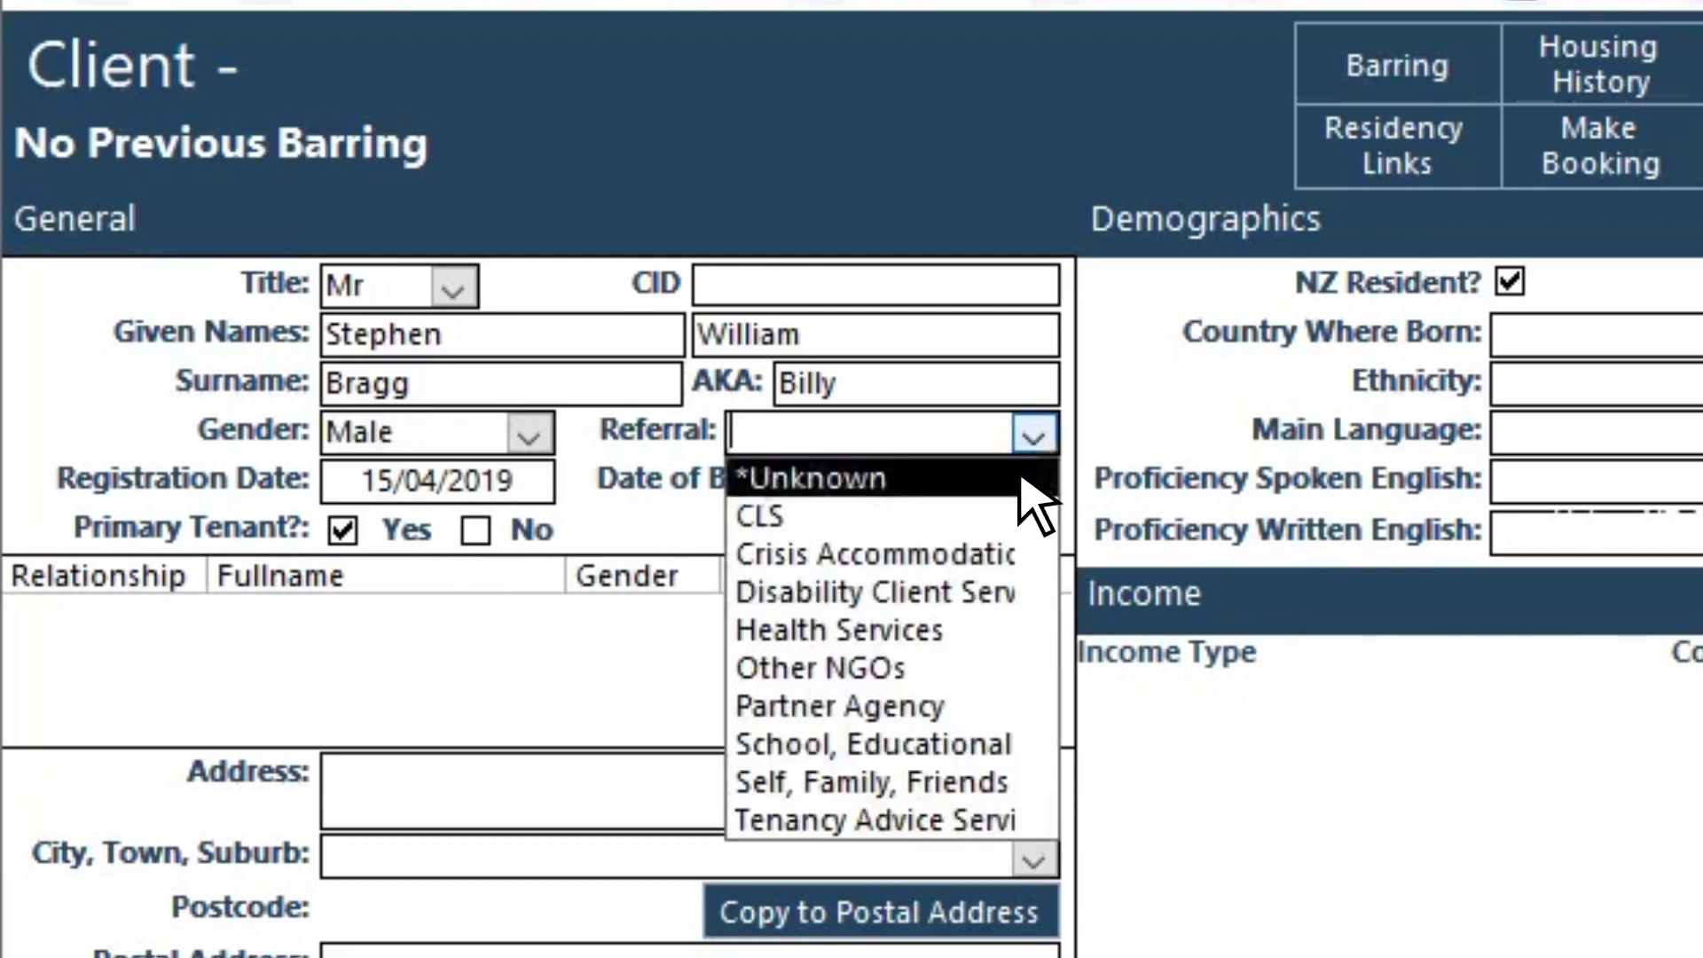
left_click(902, 785)
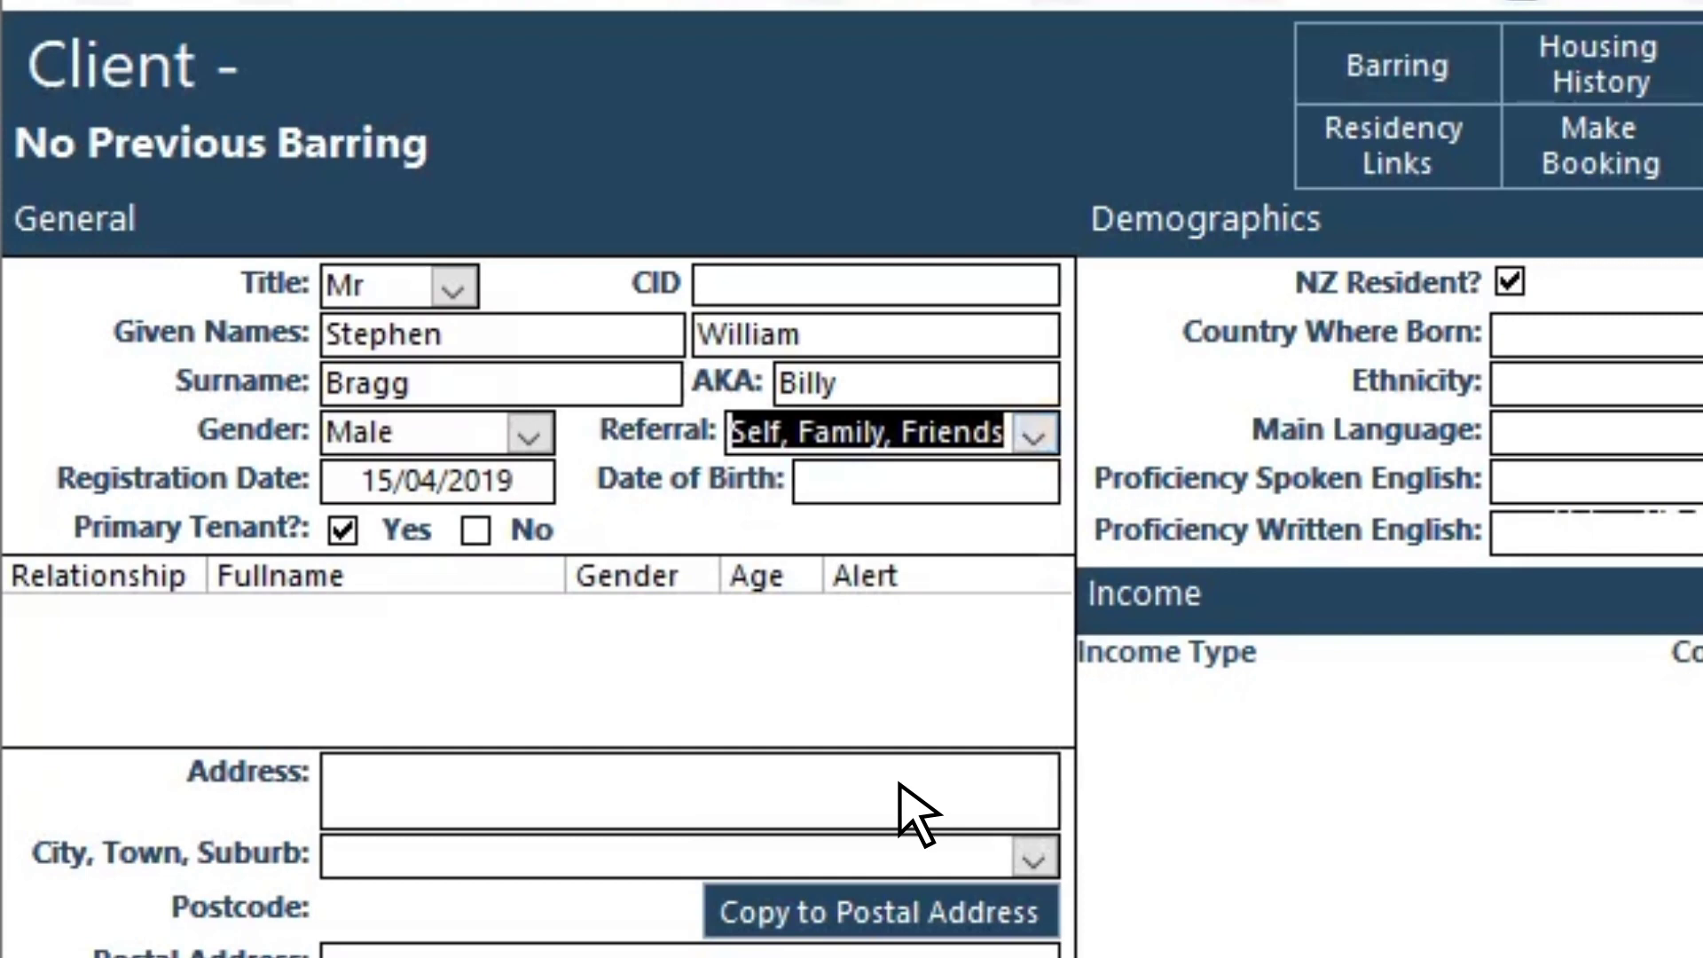
left_click(521, 480)
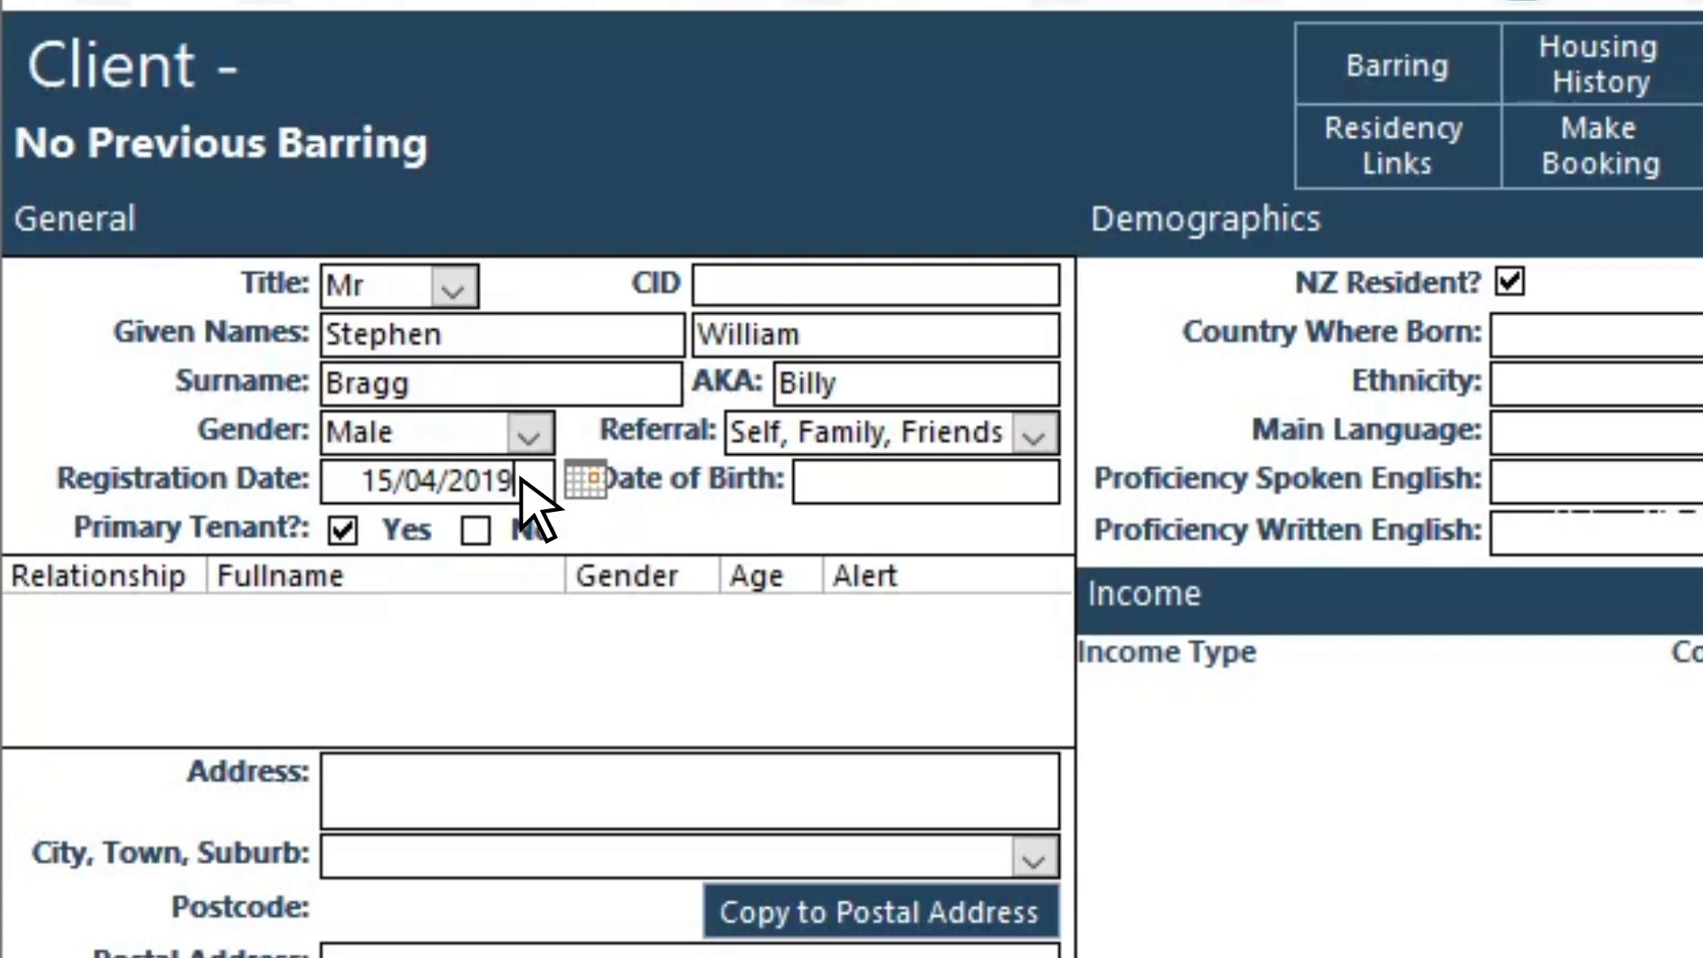
left_click(587, 486)
left_click(523, 486)
mouse_move(513, 480)
left_mouse_down()
mouse_move(365, 474)
mouse_move(515, 480)
left_mouse_up()
Step: Enter date of birth 20/12/1957 so the age shows 61
left_click(927, 491)
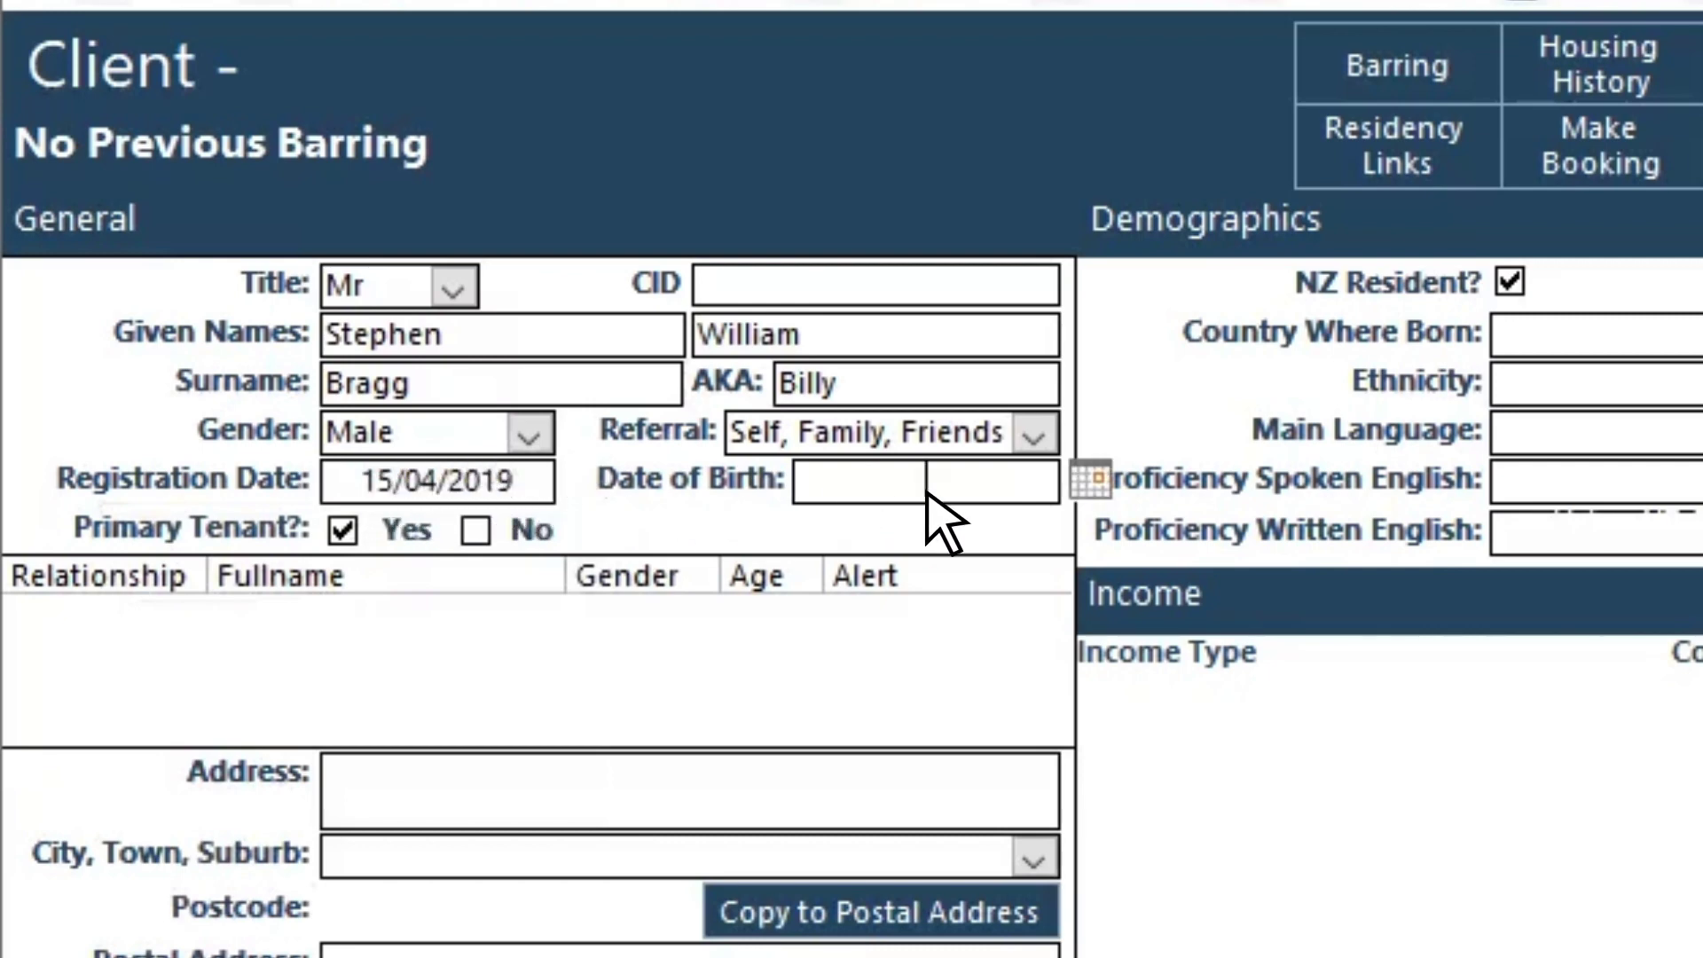
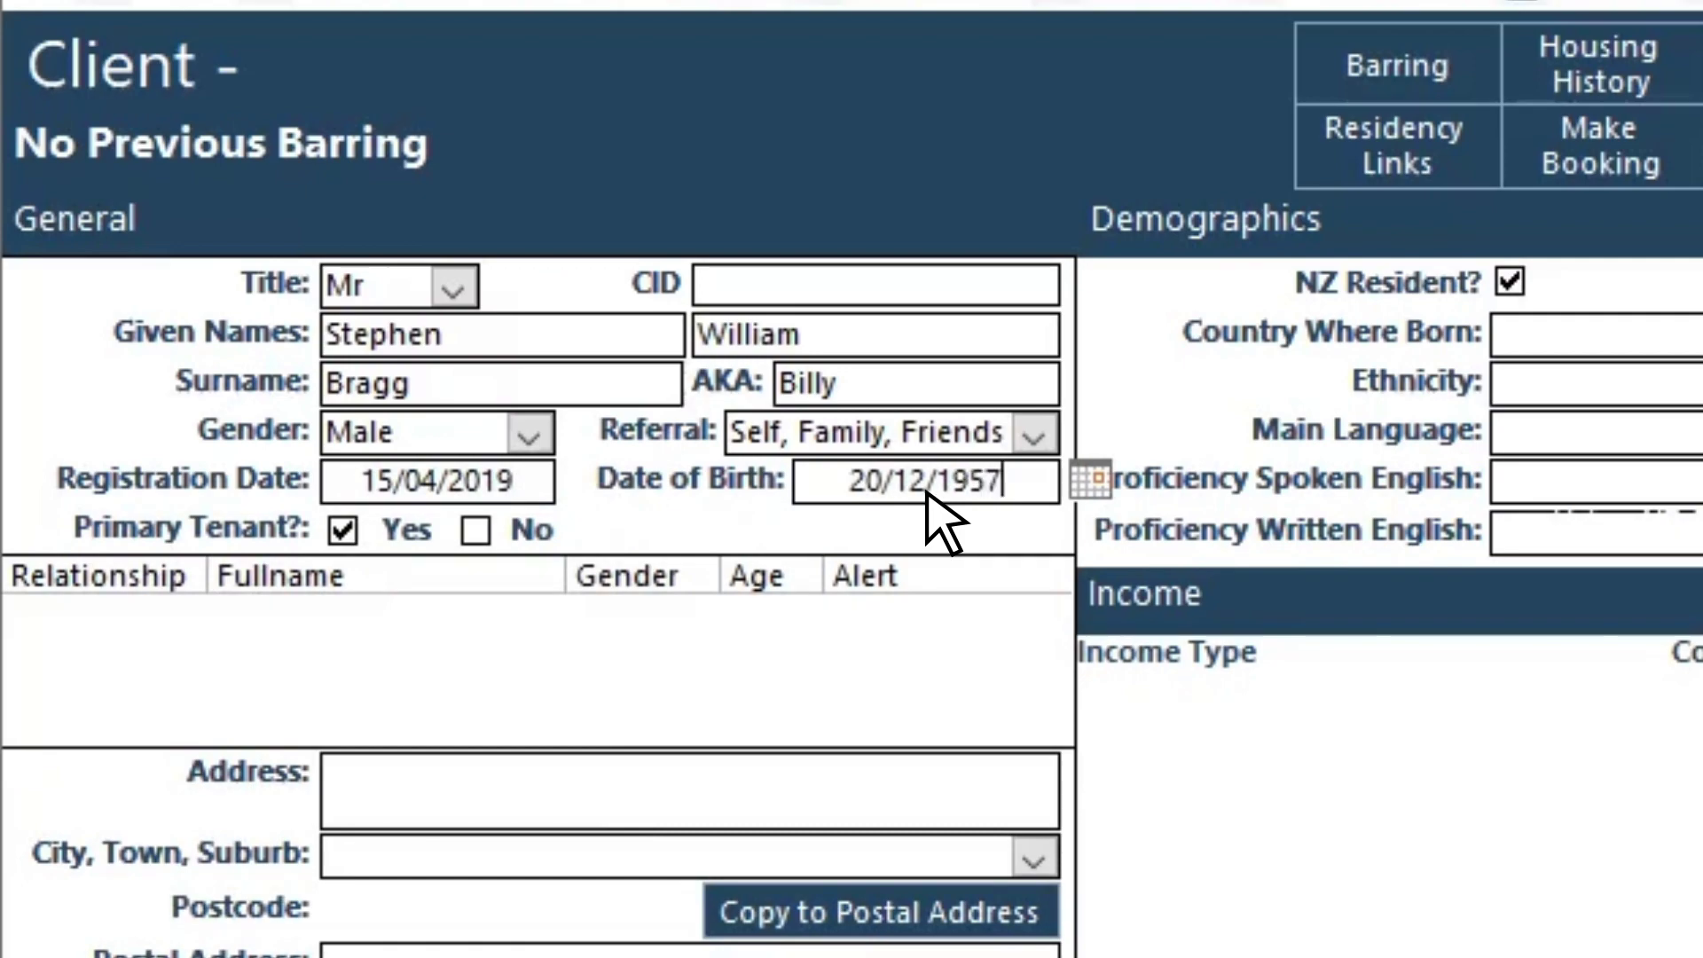
key("Tab")
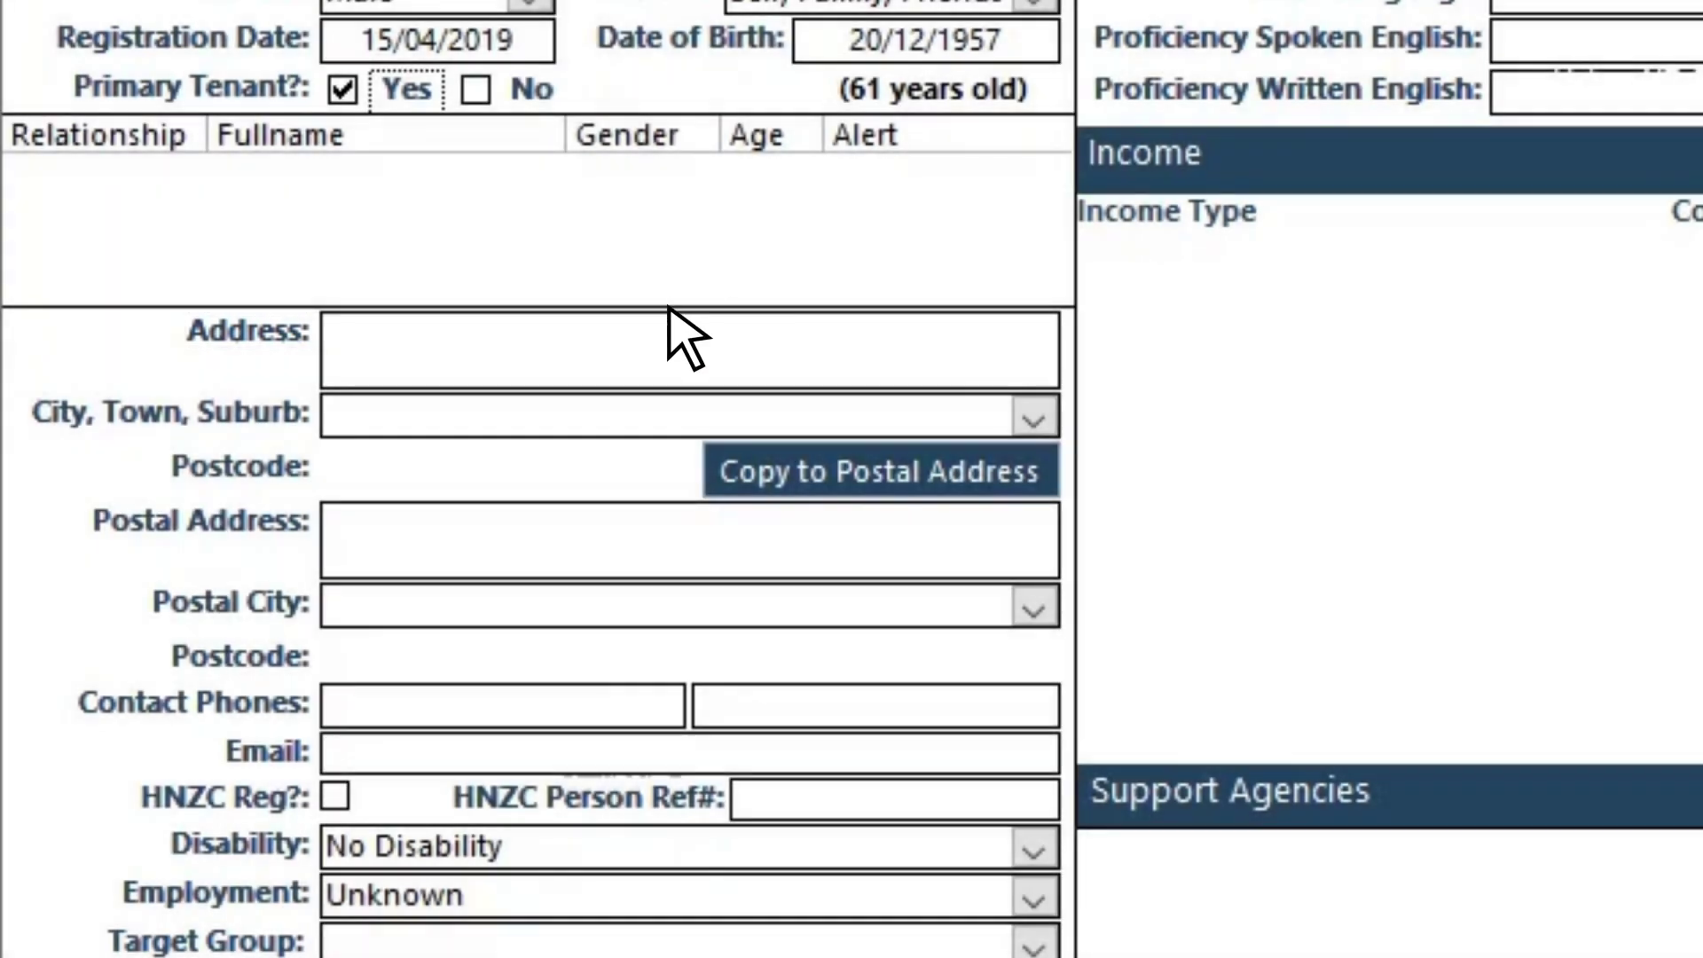
Step: Enter the client's street address and suburb, accepting the suggested suburb to fill the postcode
left_click(631, 361)
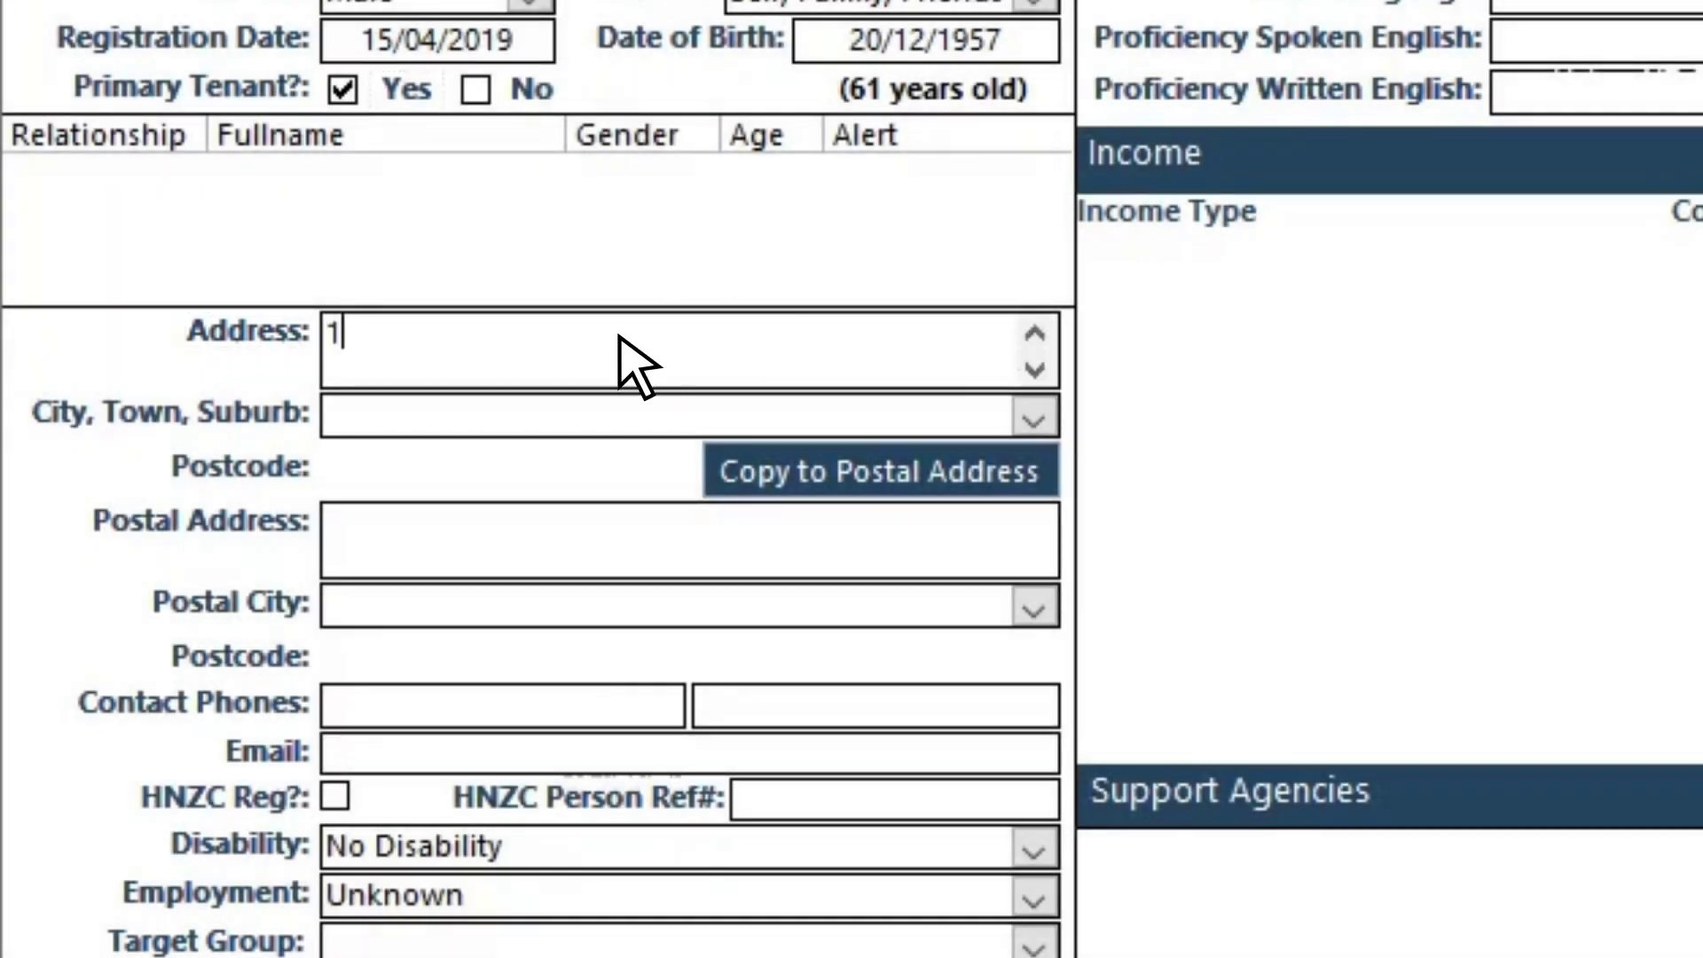
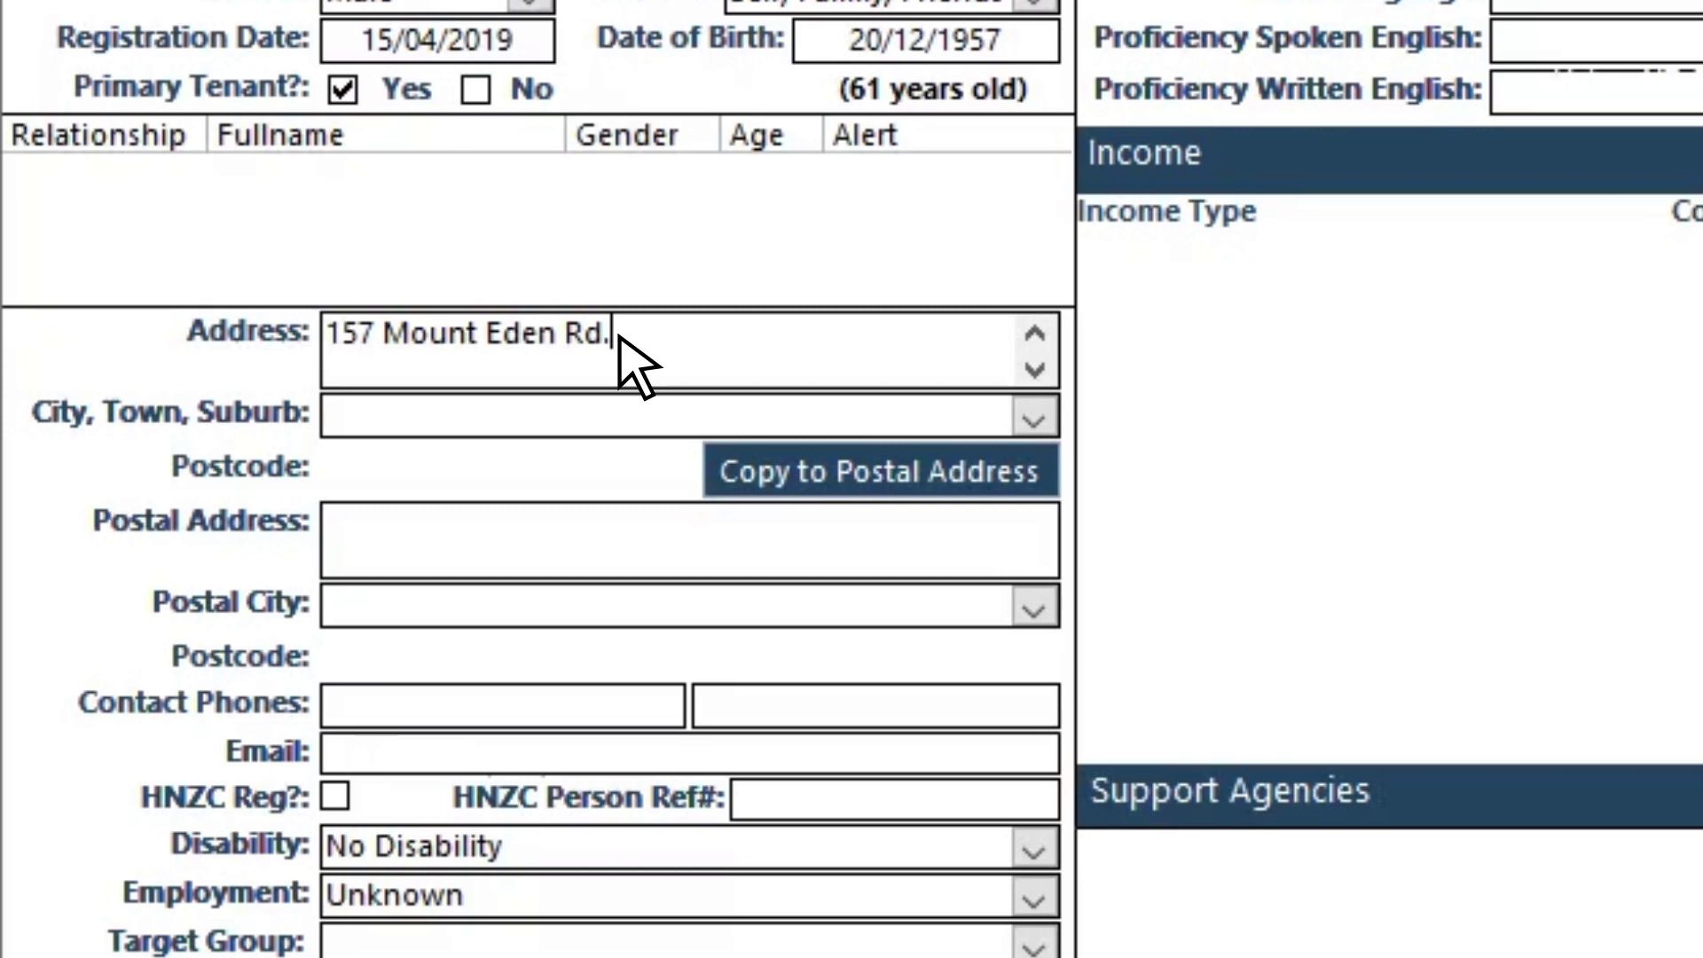
left_click(651, 419)
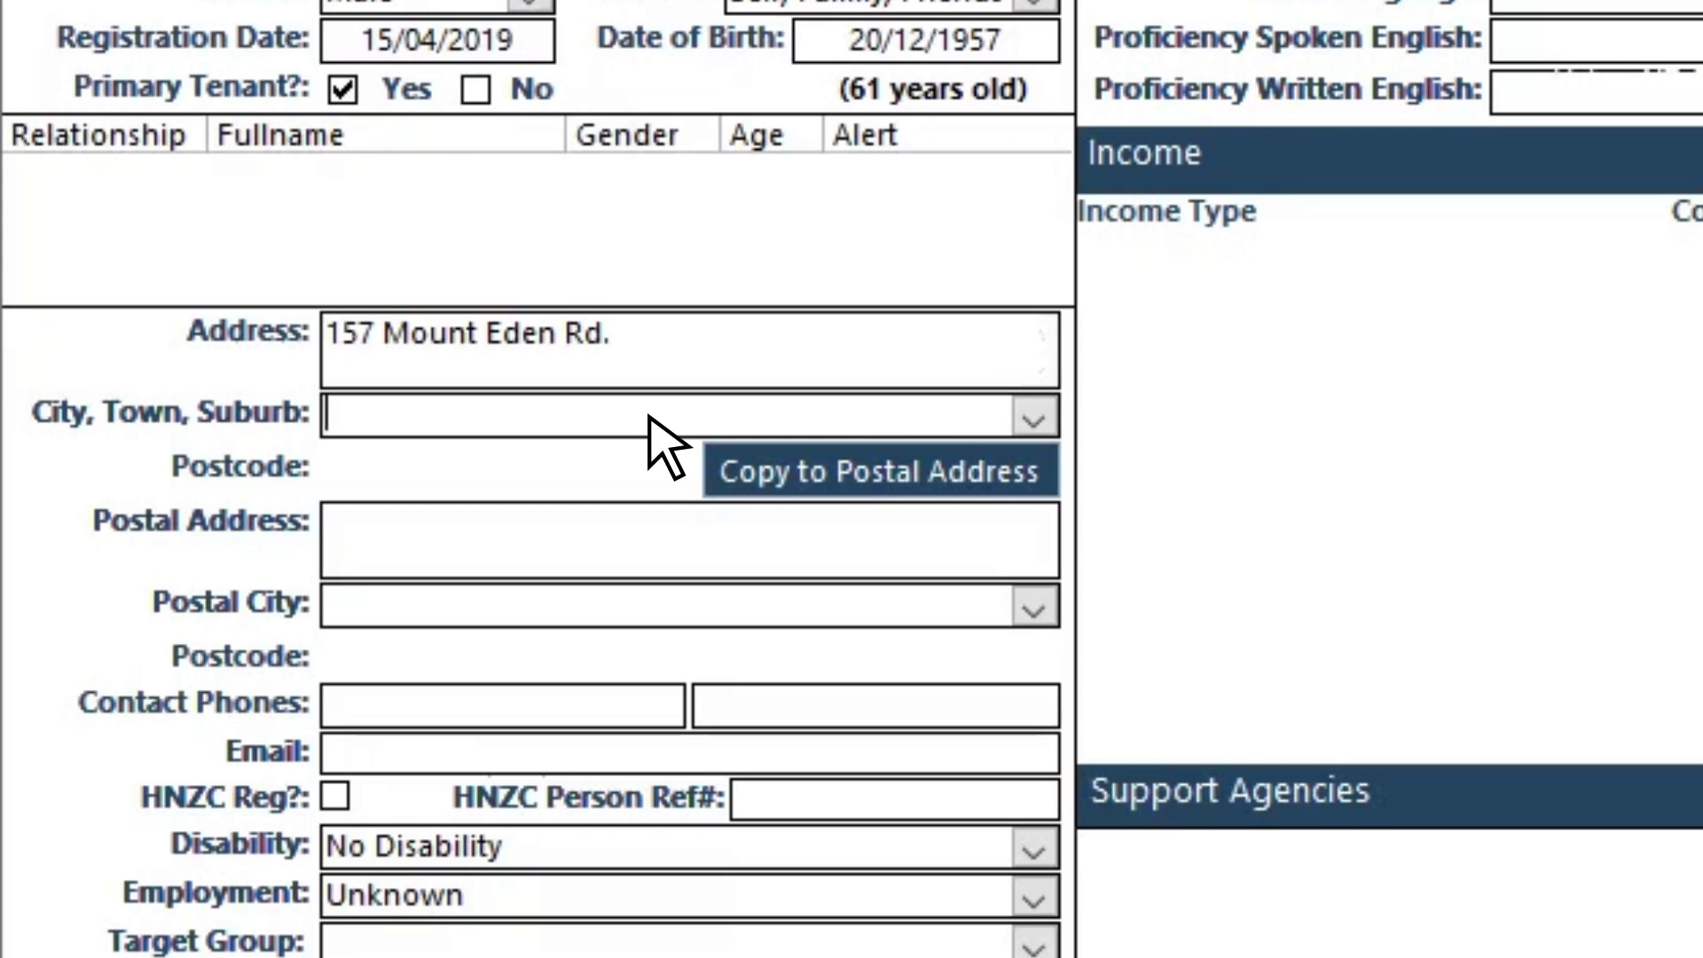
type("Mount Eden, Auckland")
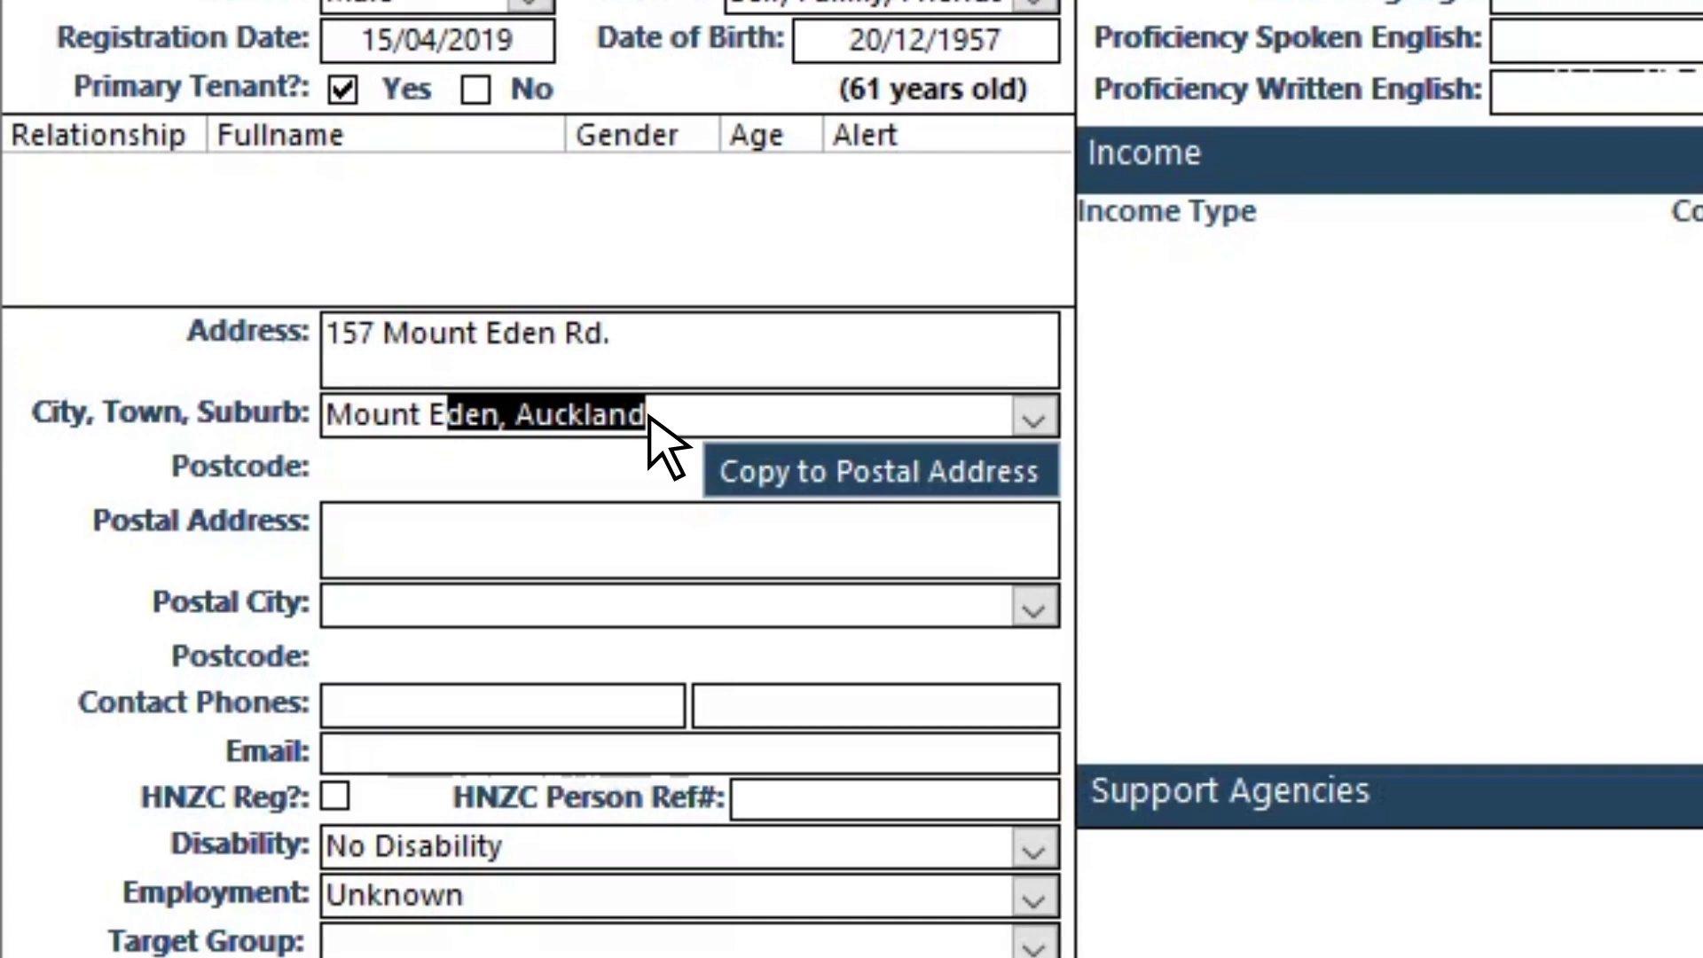
key("Tab")
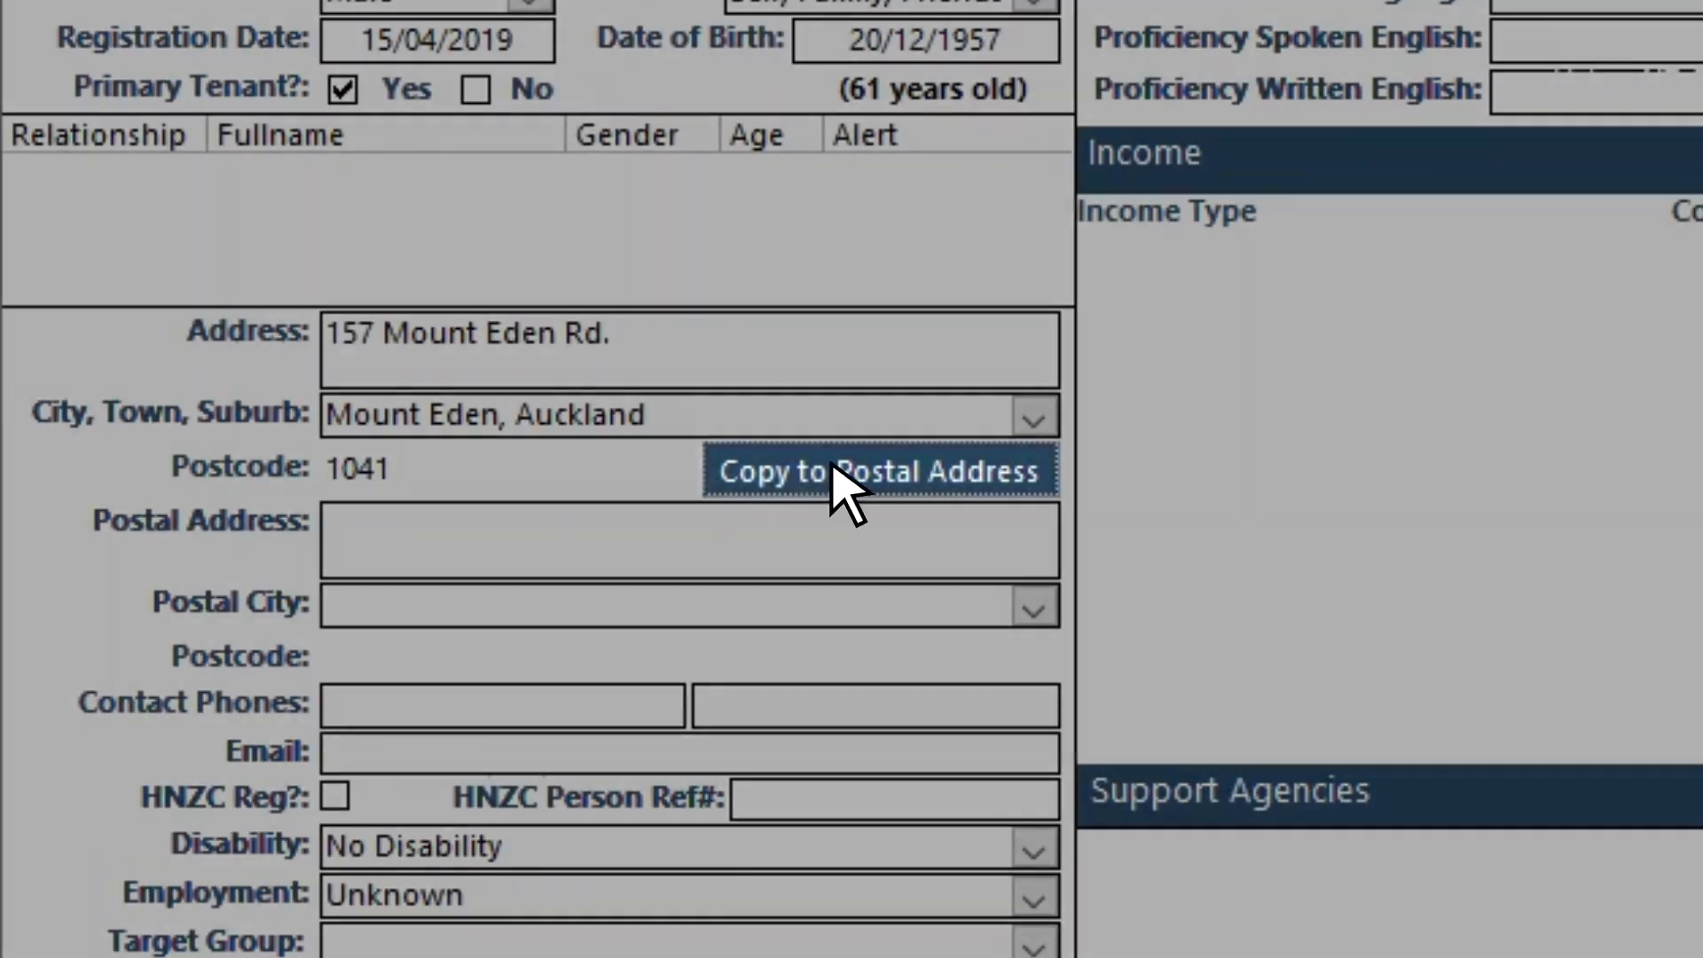
Step: Copy the residential address into the postal address fields
left_click(869, 477)
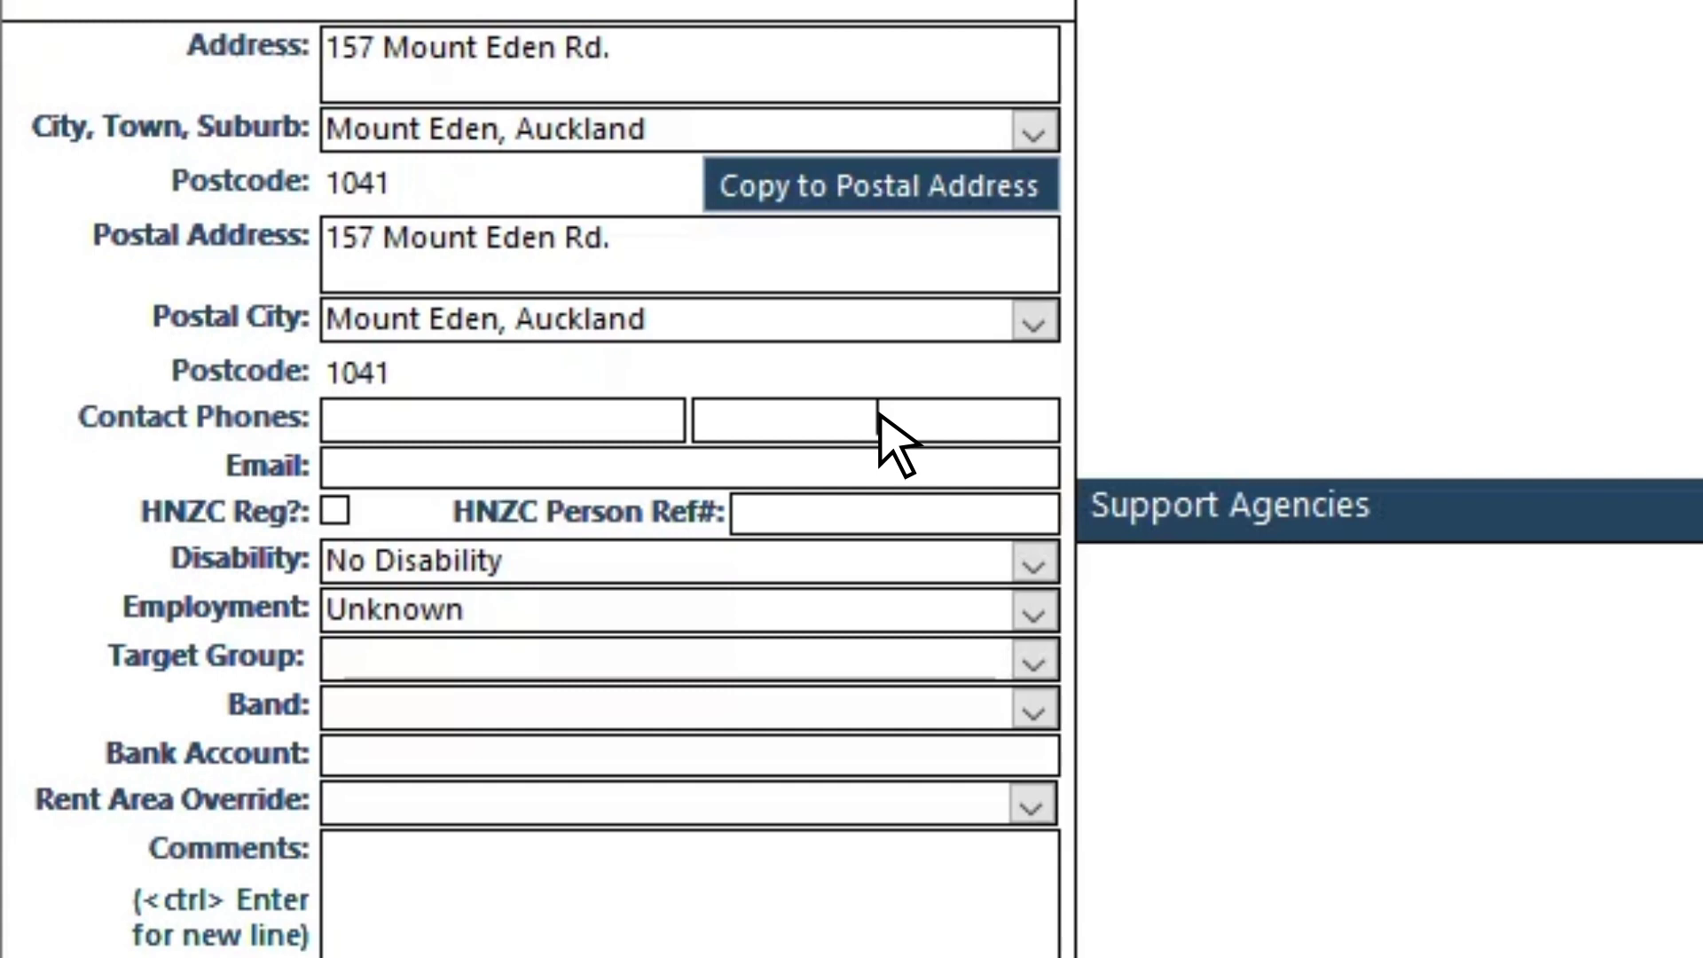
left_click(522, 470)
left_click(335, 511)
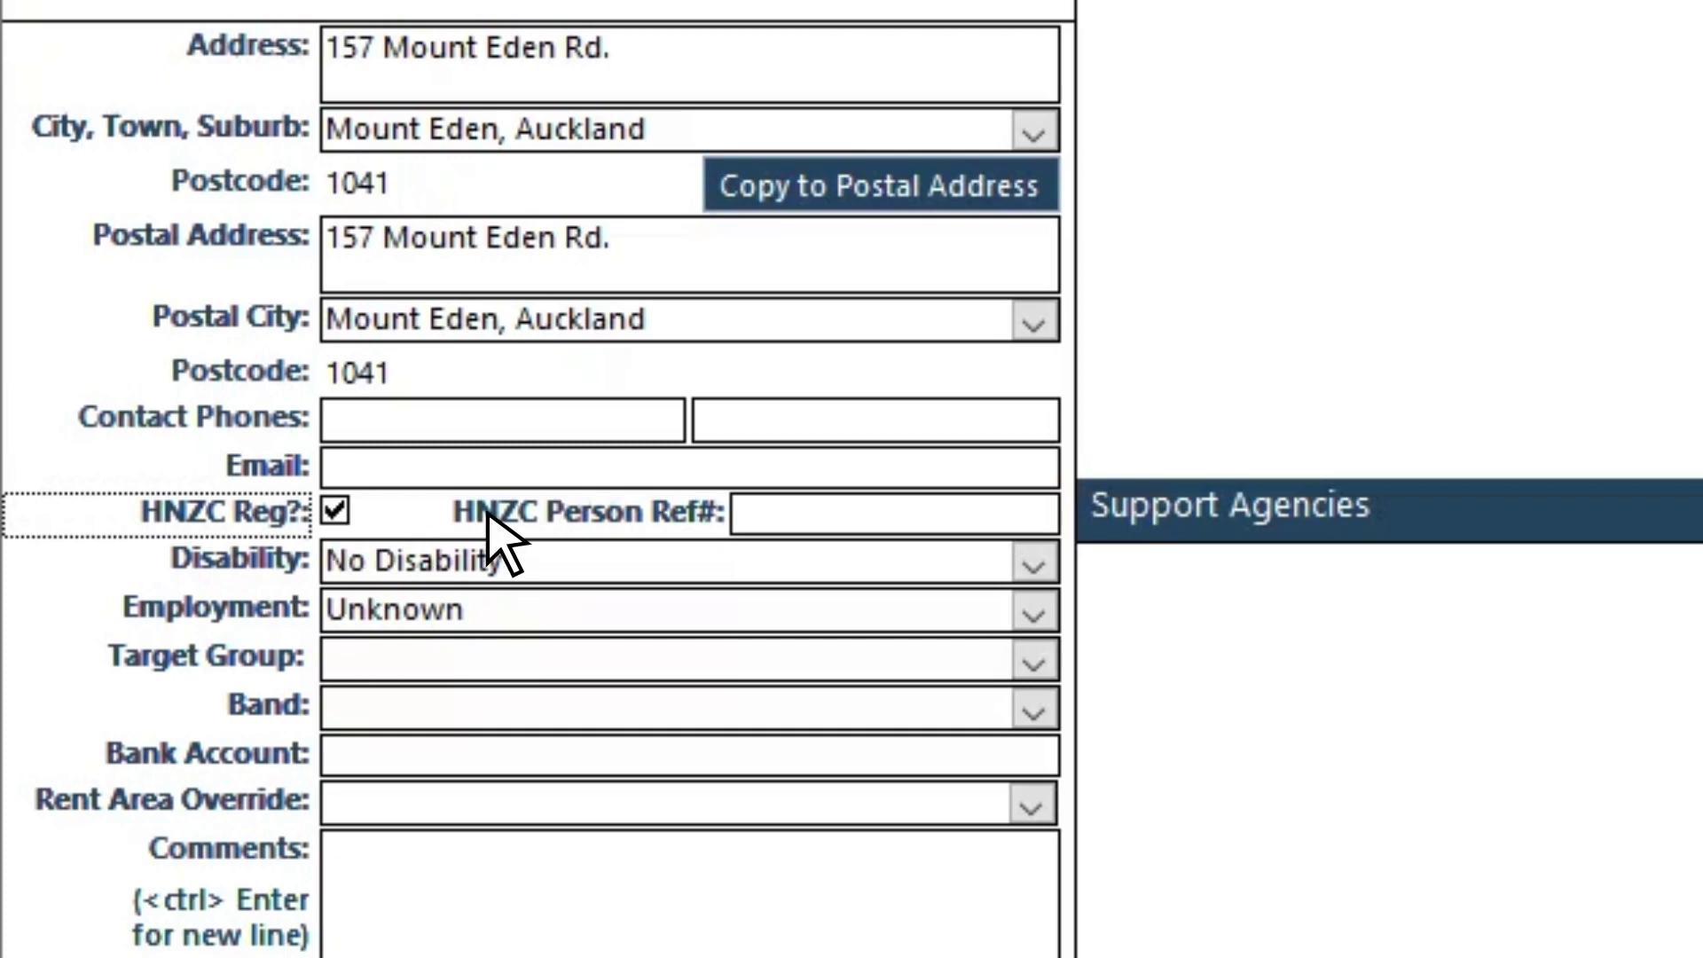
left_click(741, 516)
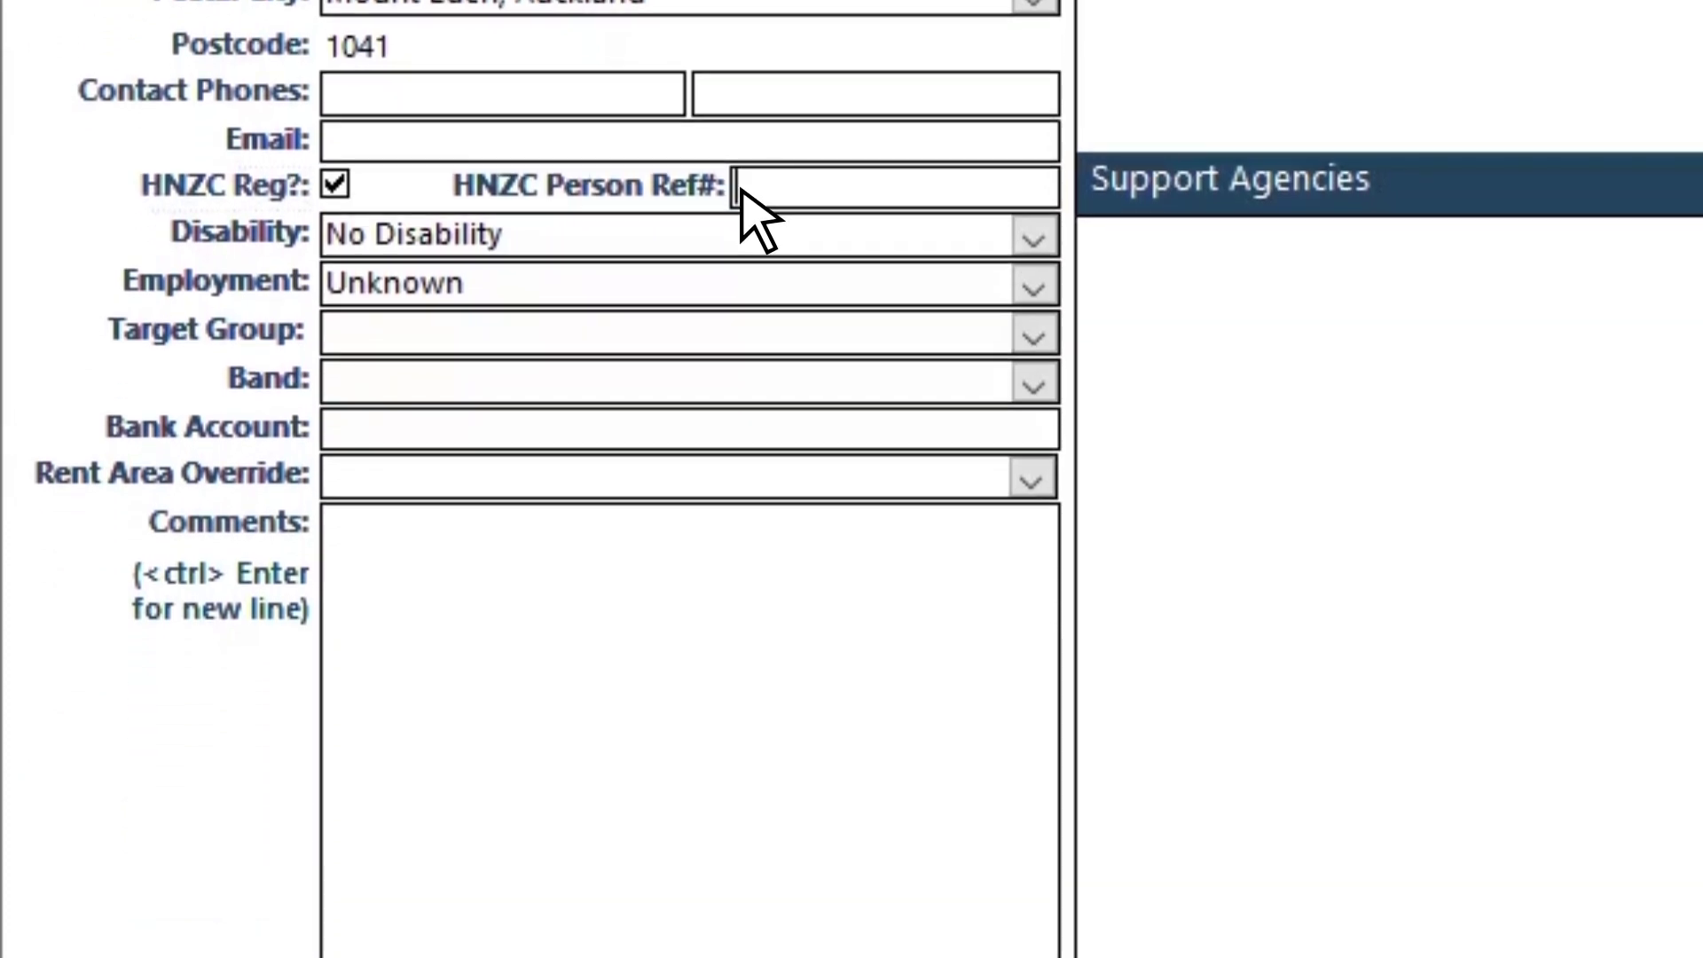
left_click(1032, 238)
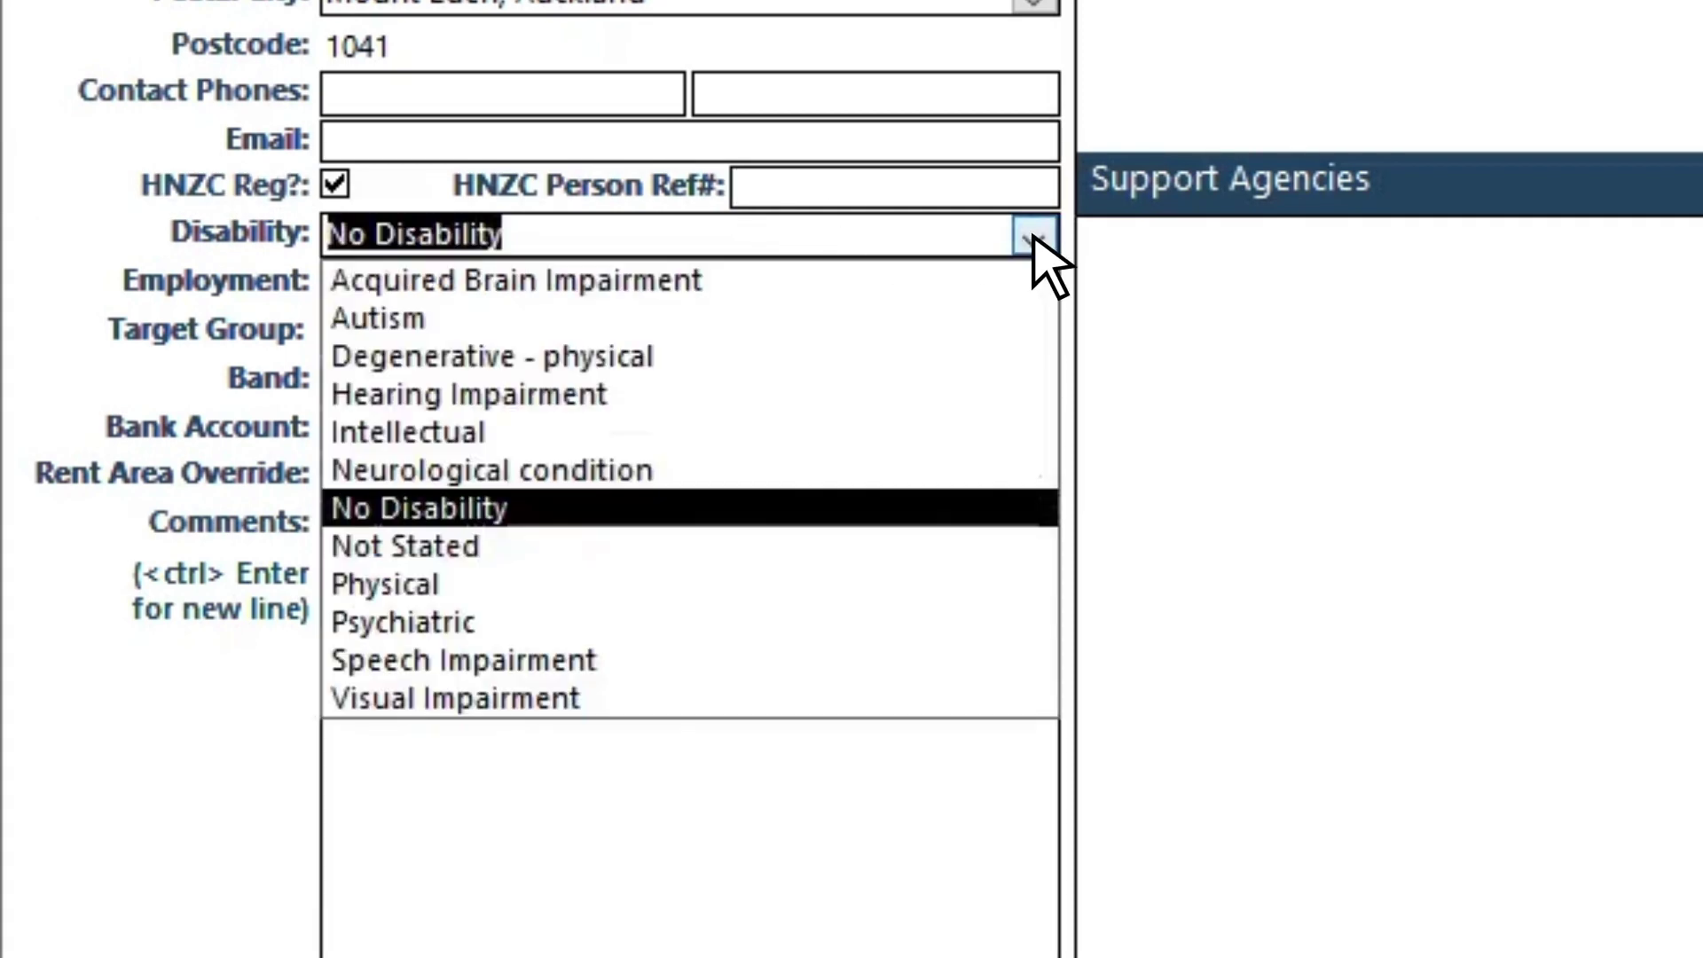
left_click(1033, 237)
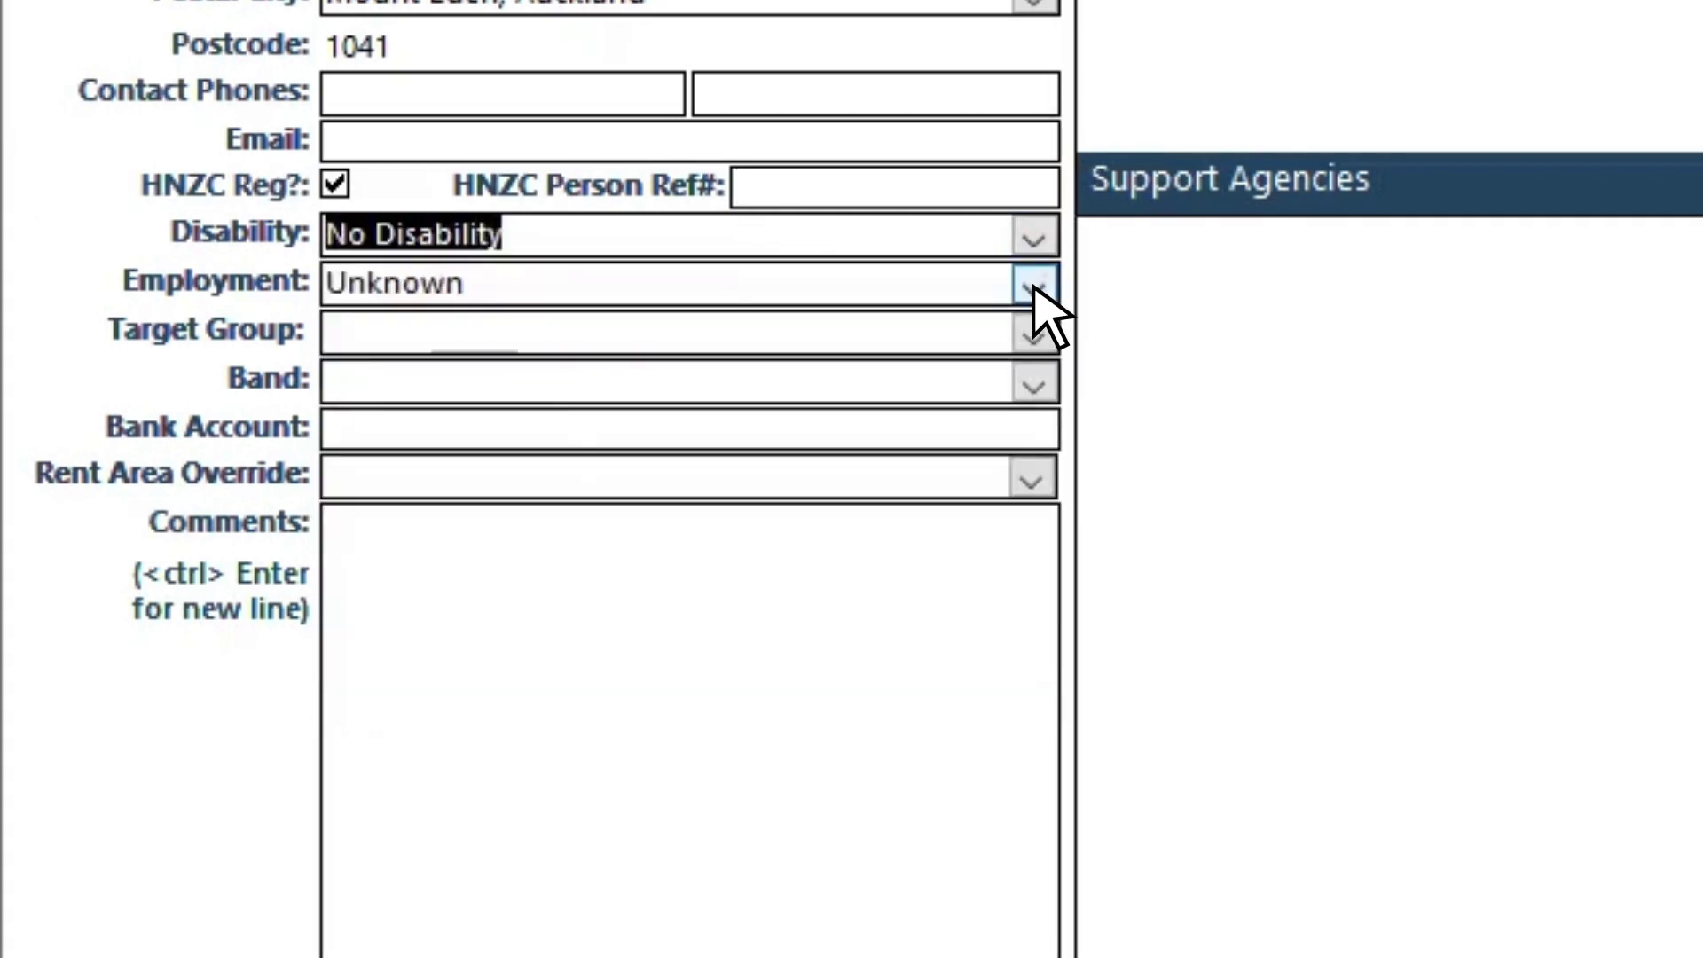
left_click(1033, 286)
left_click(1033, 285)
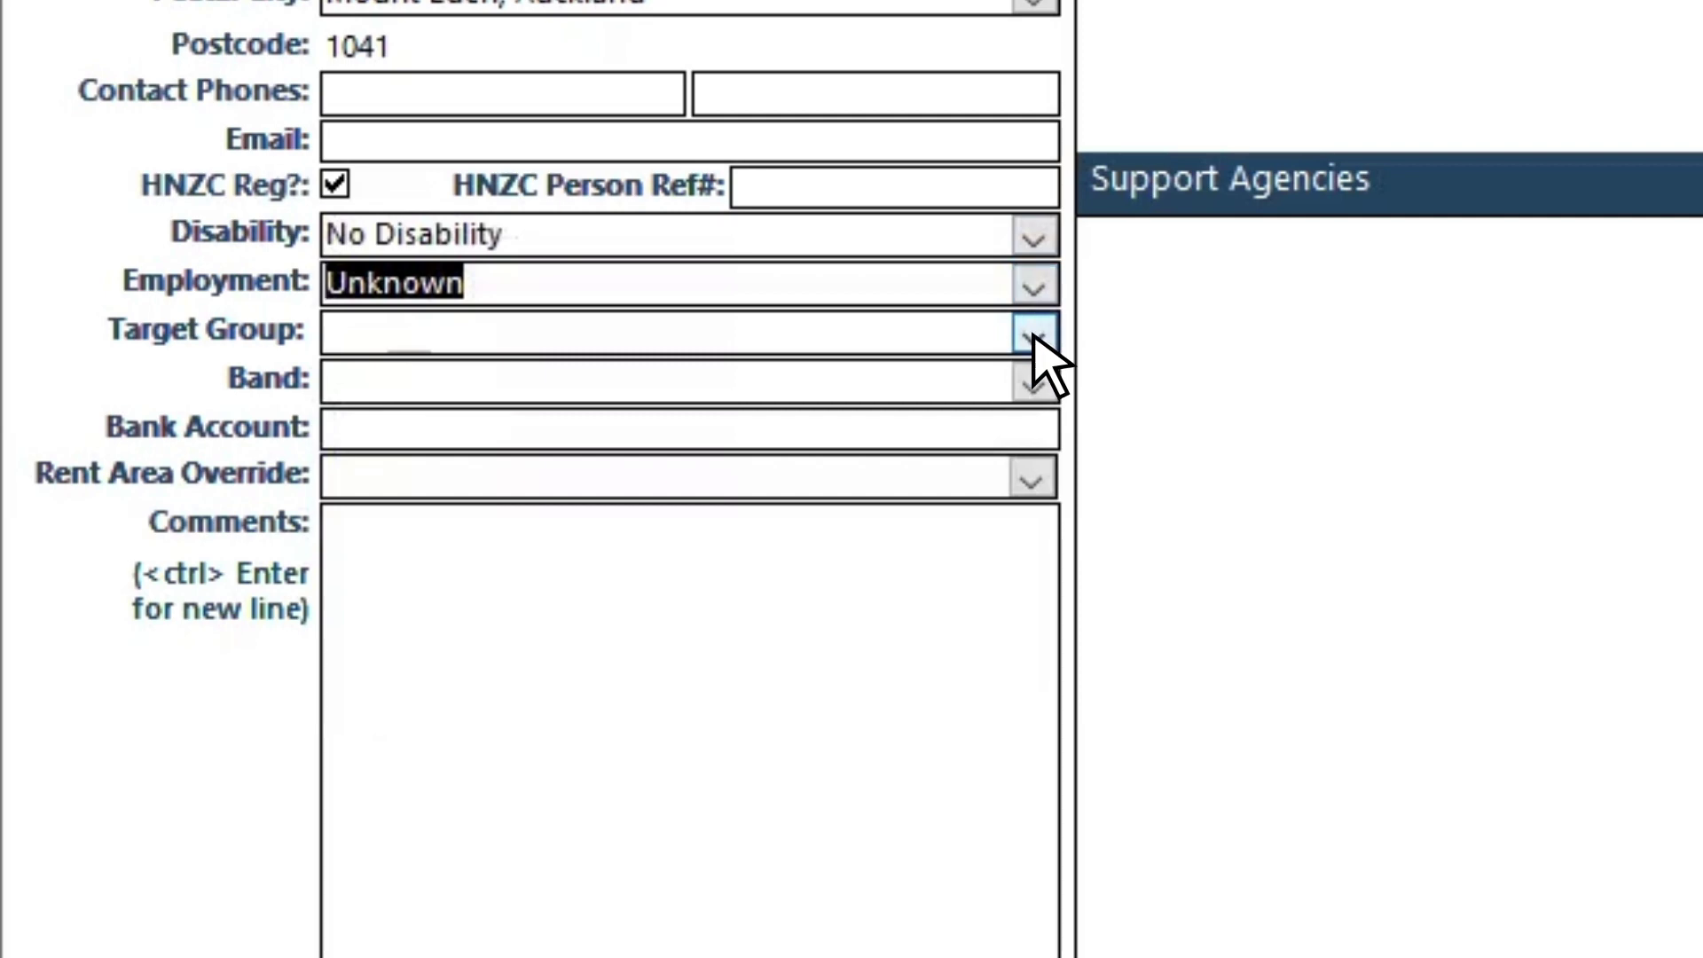
left_click(1033, 334)
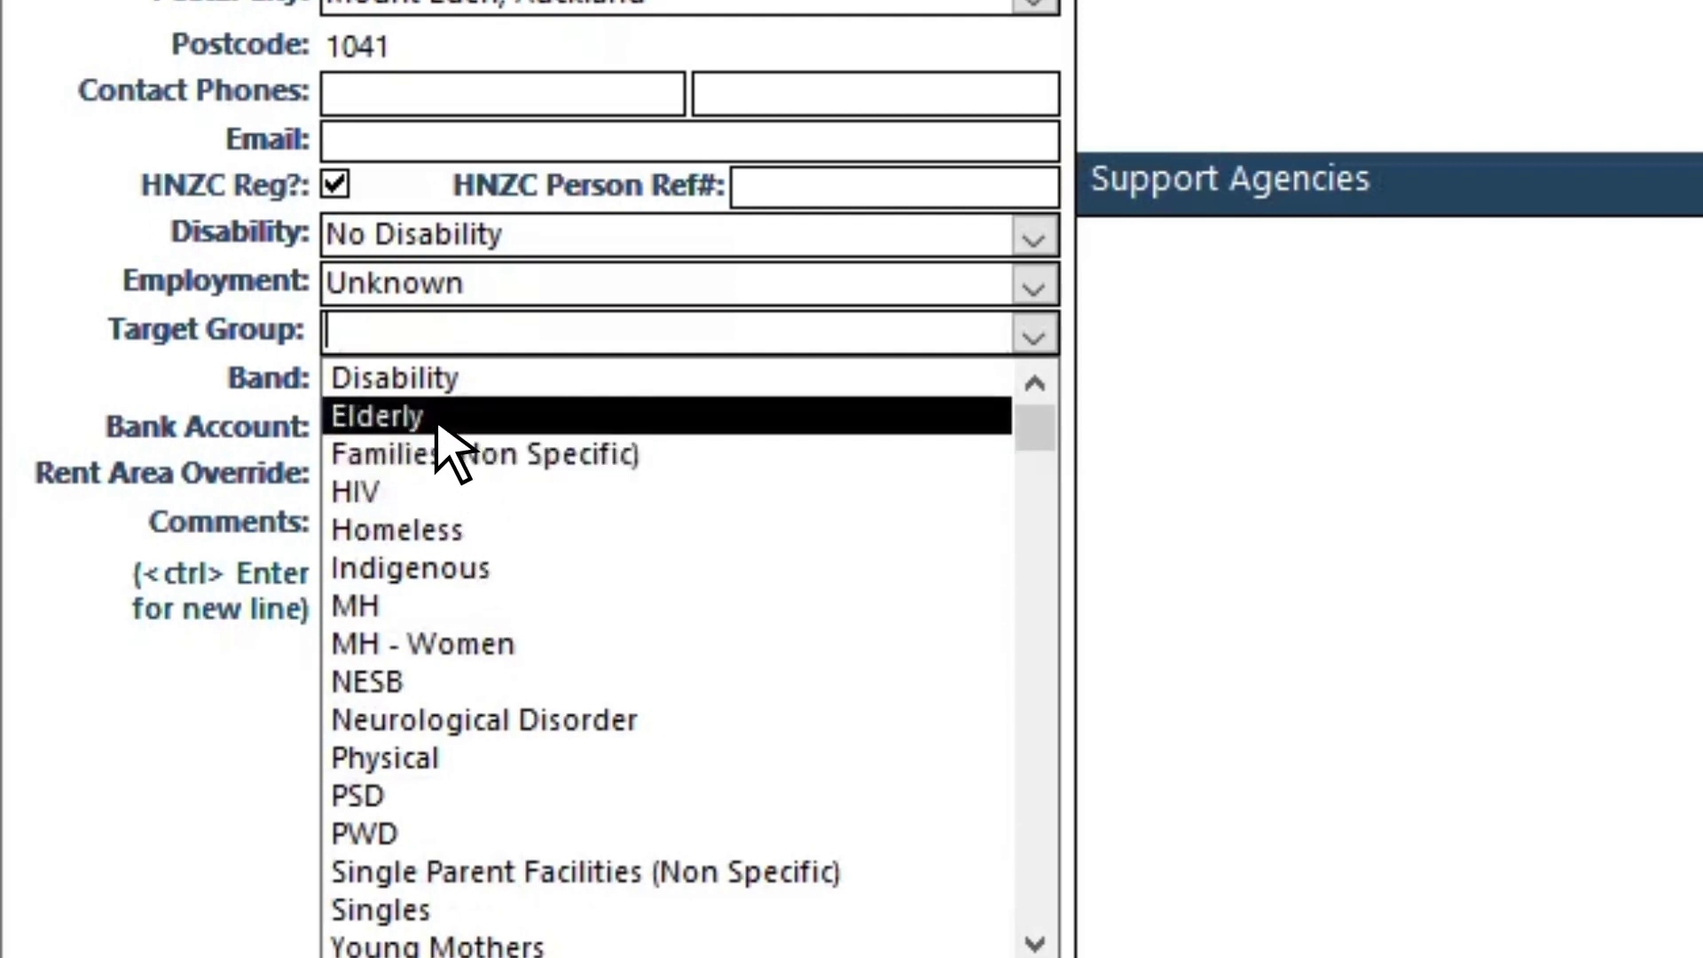
left_click(402, 531)
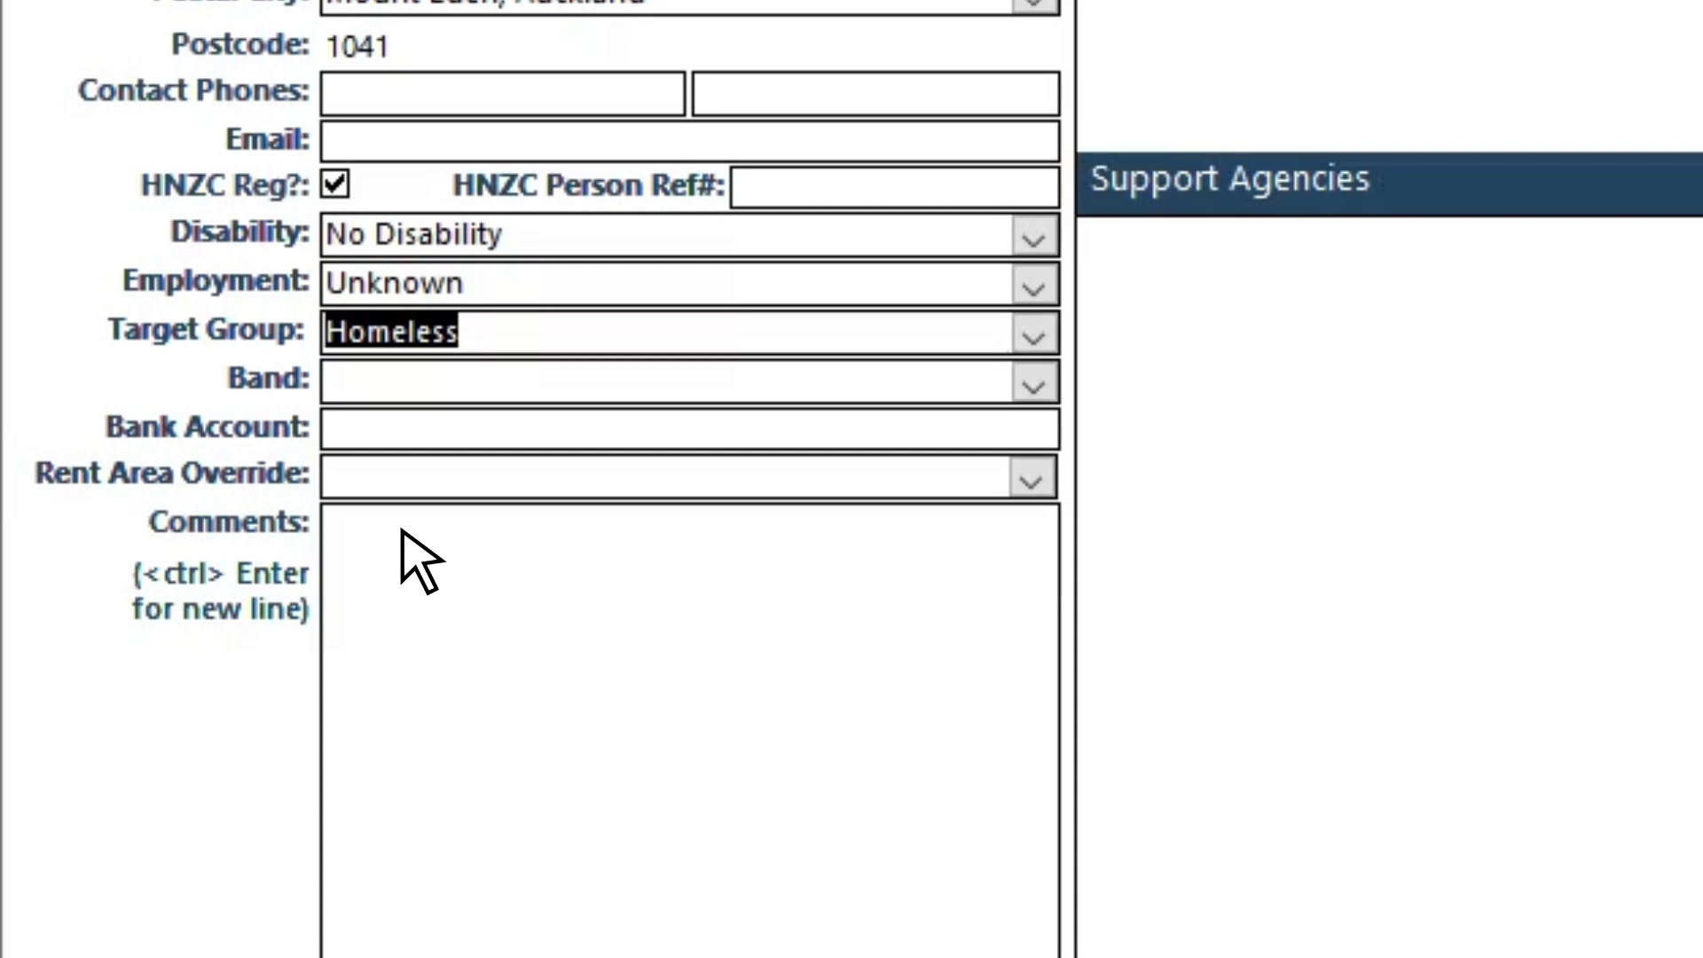
left_click(398, 432)
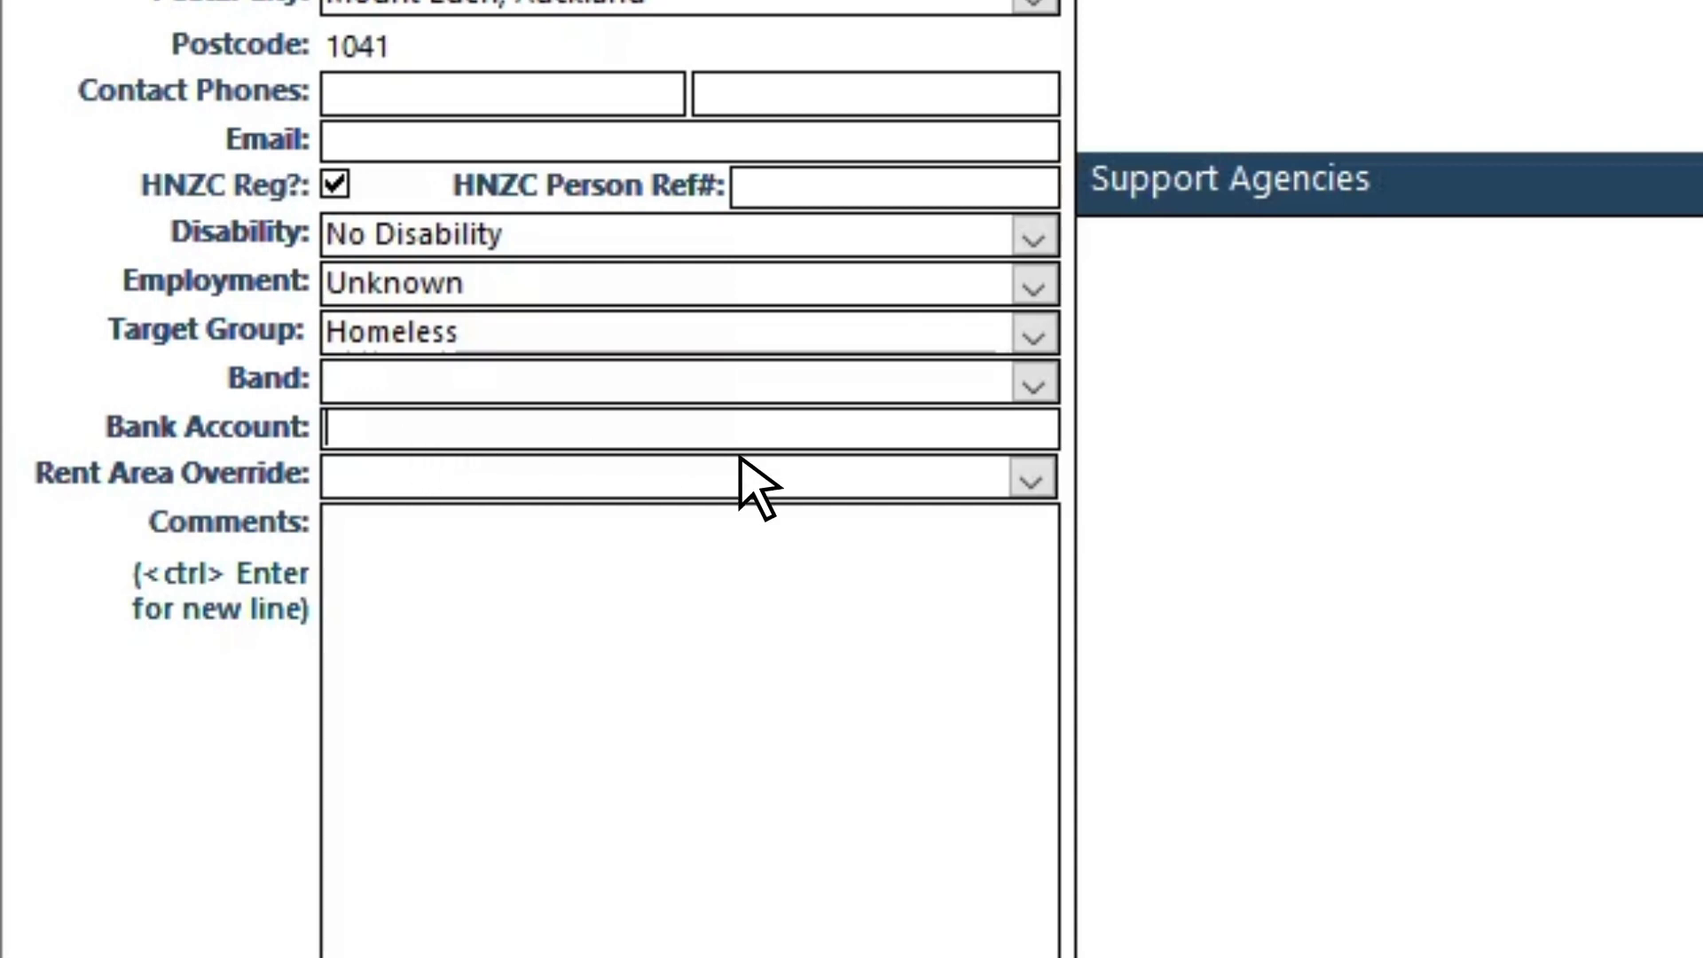
left_click(1032, 479)
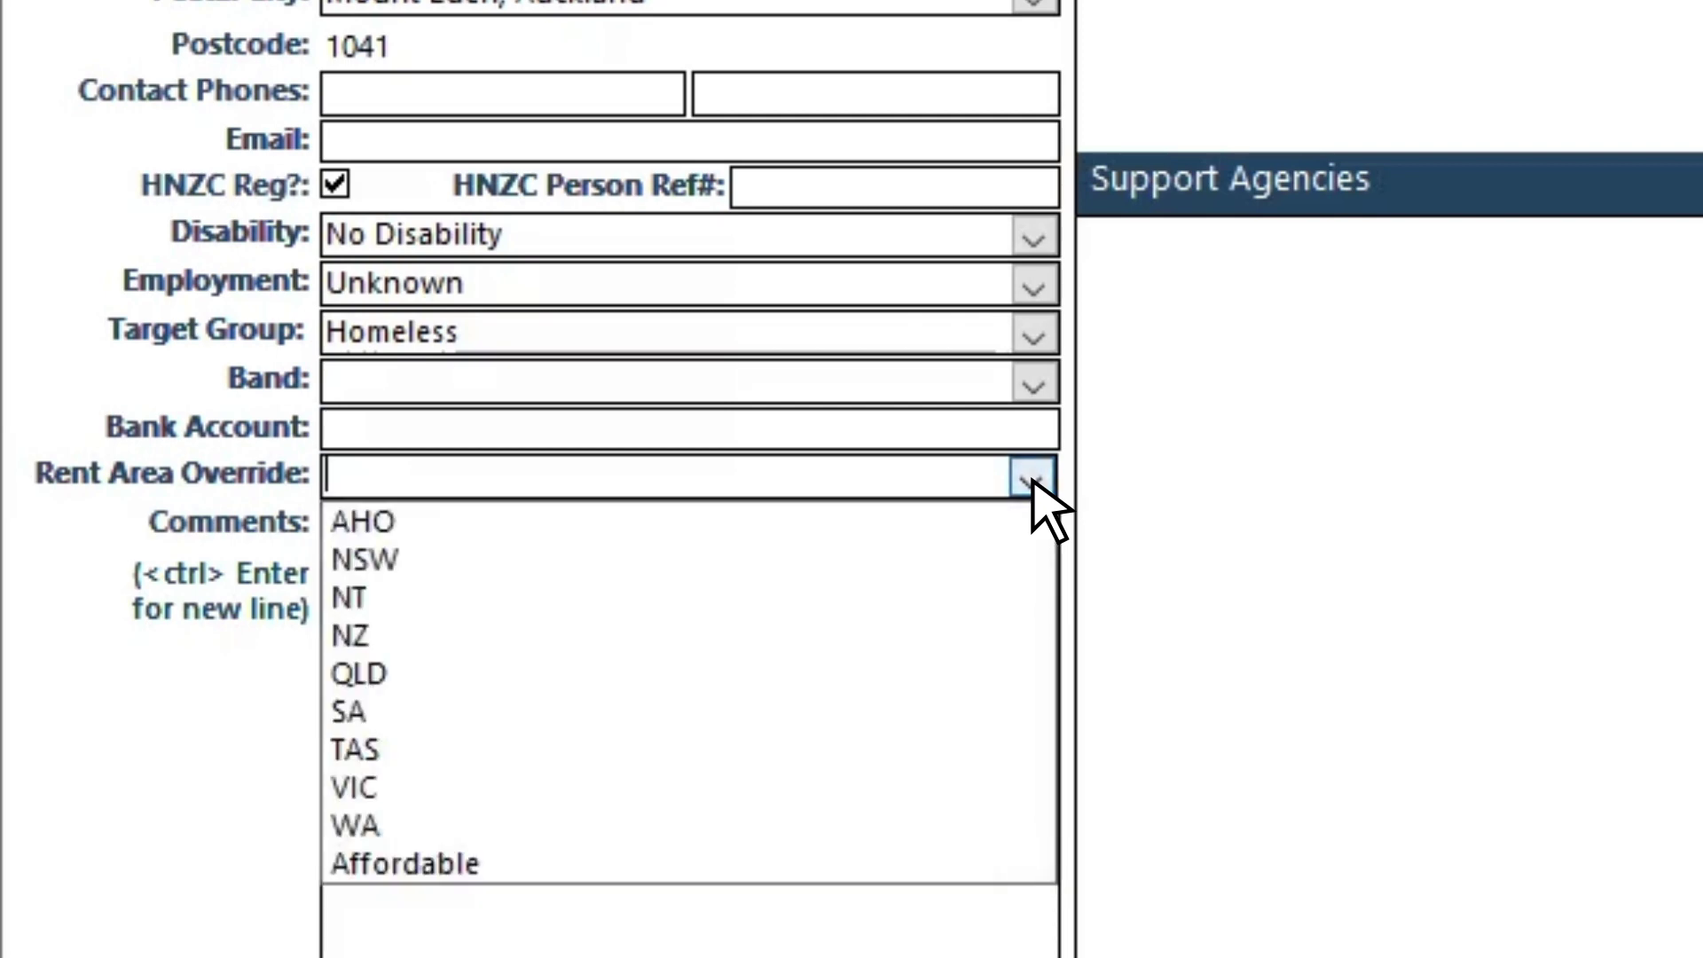
left_click(1031, 479)
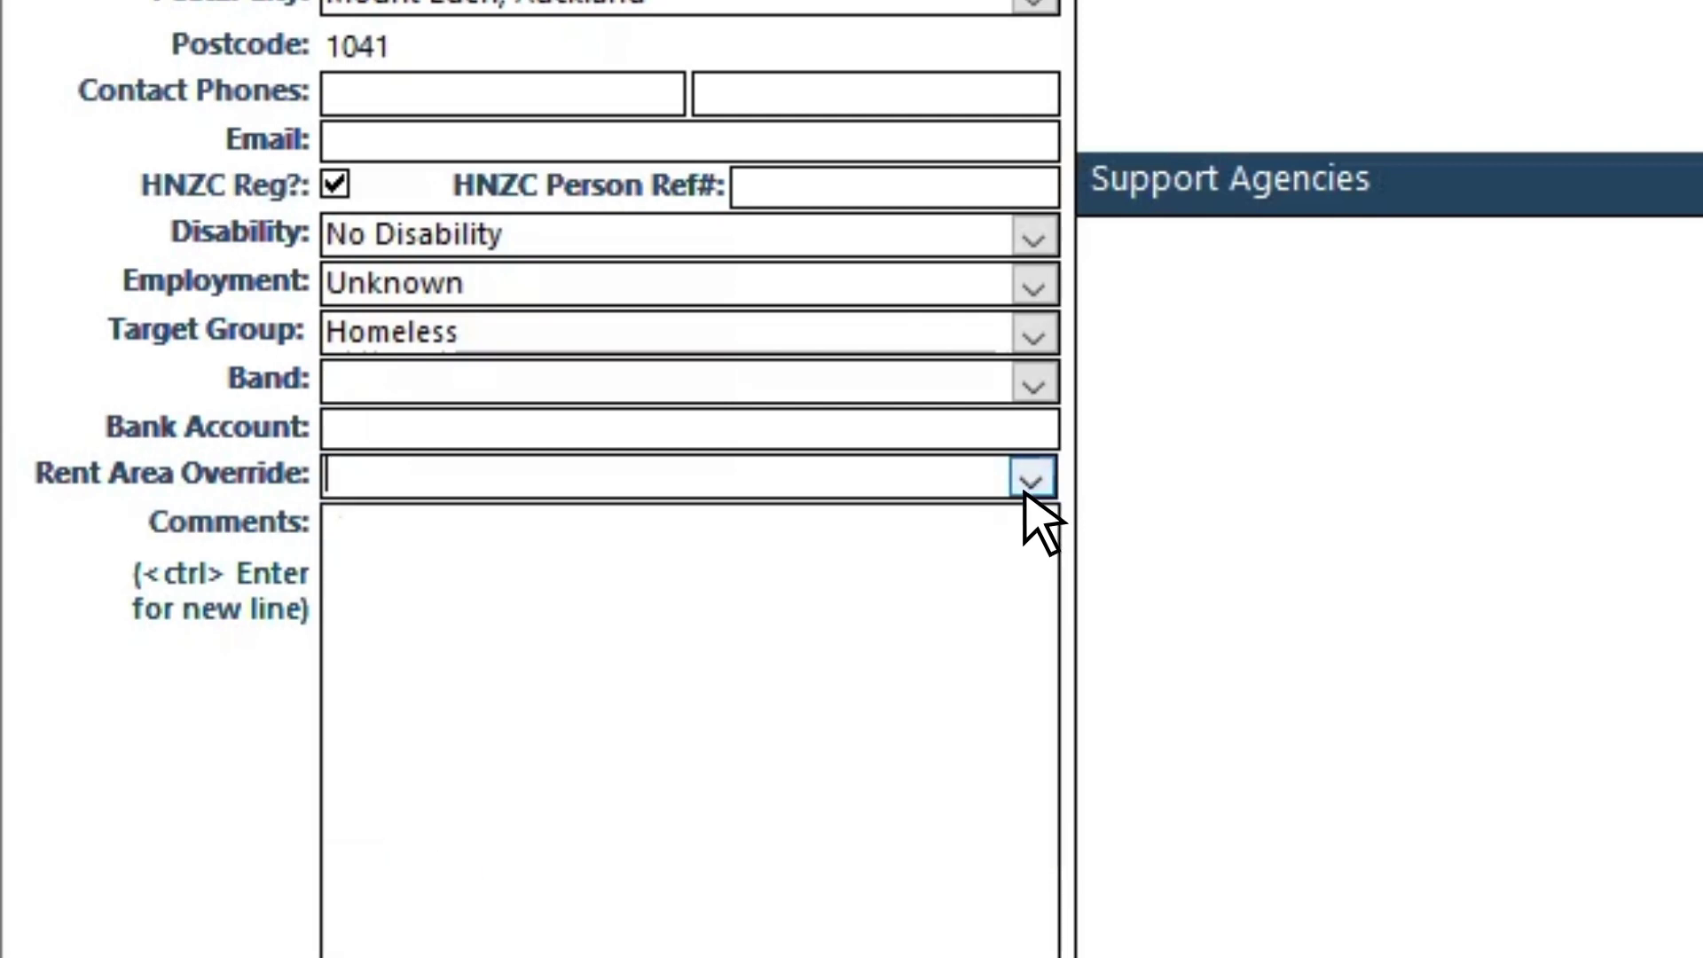
left_click(1003, 529)
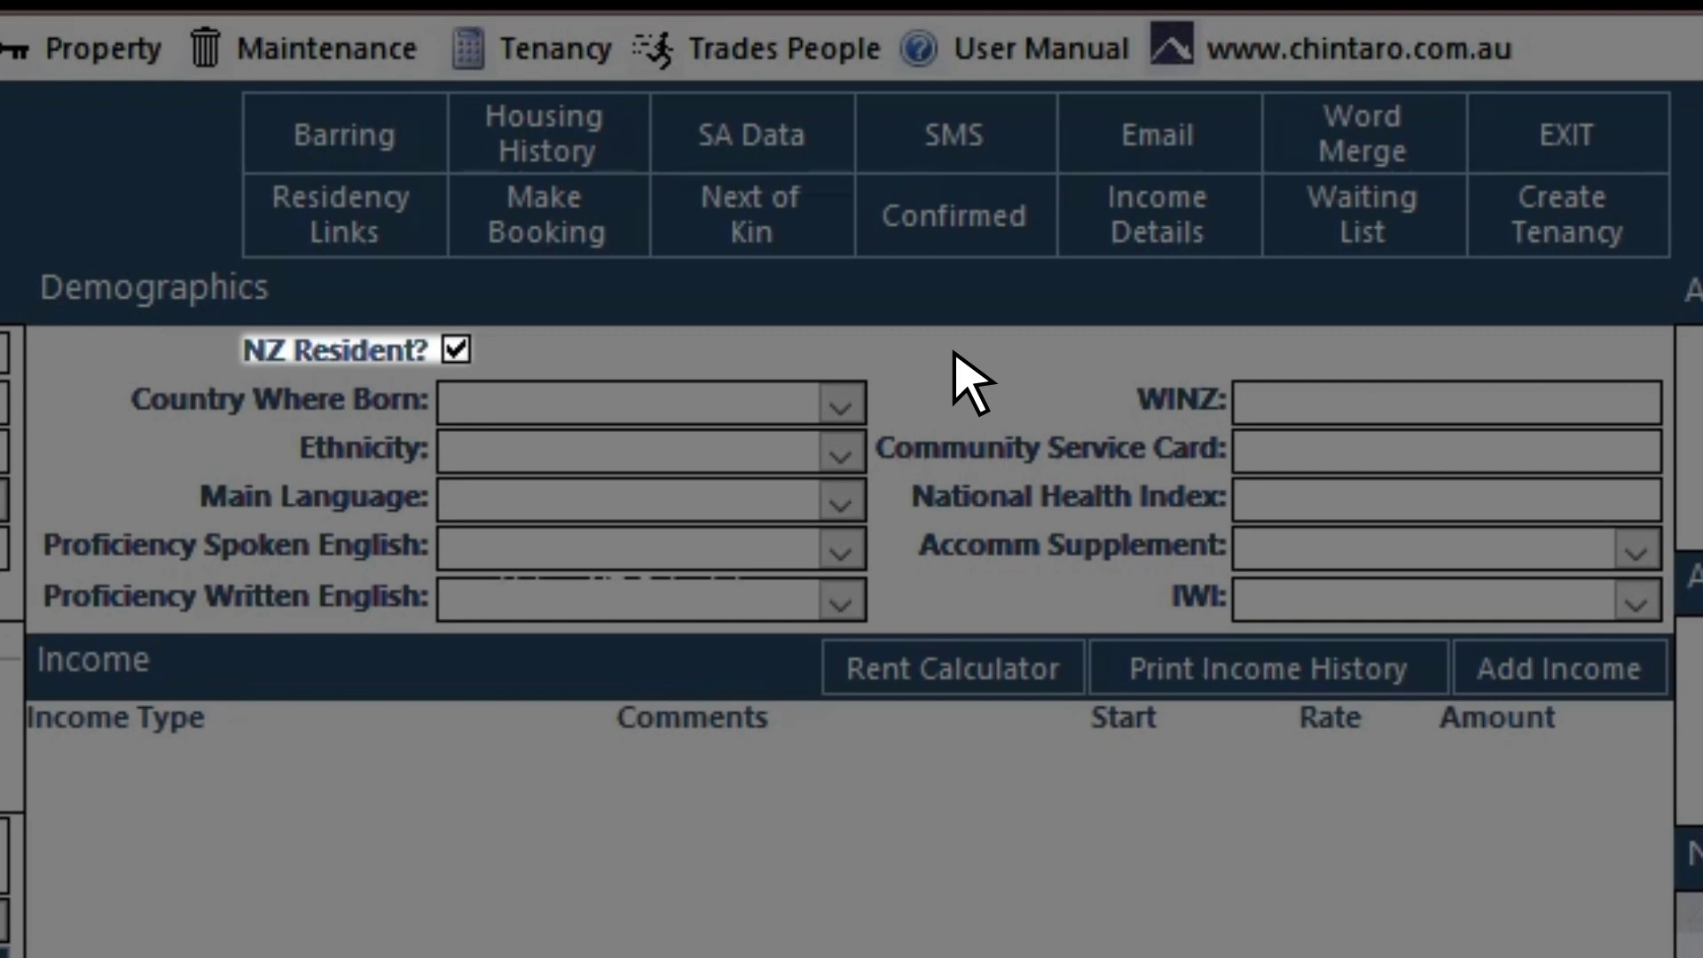
Step: Keep NZ Resident ticked, leaving birth country, ethnicity and main language blank
left_click(456, 349)
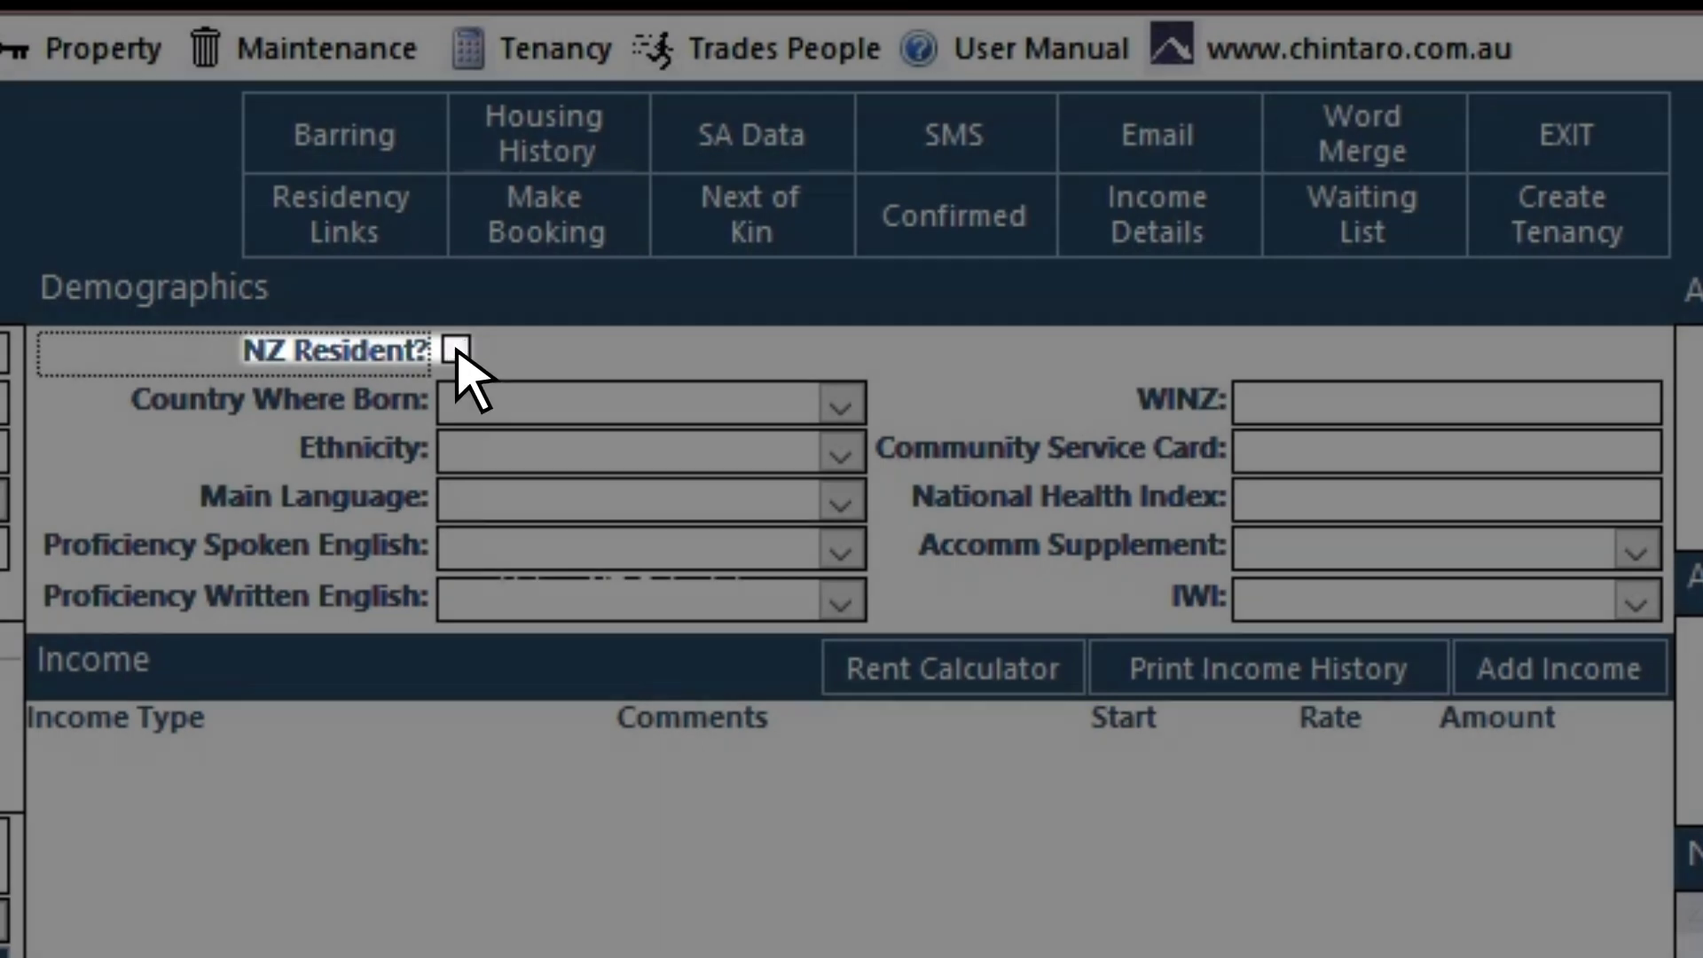
left_click(456, 349)
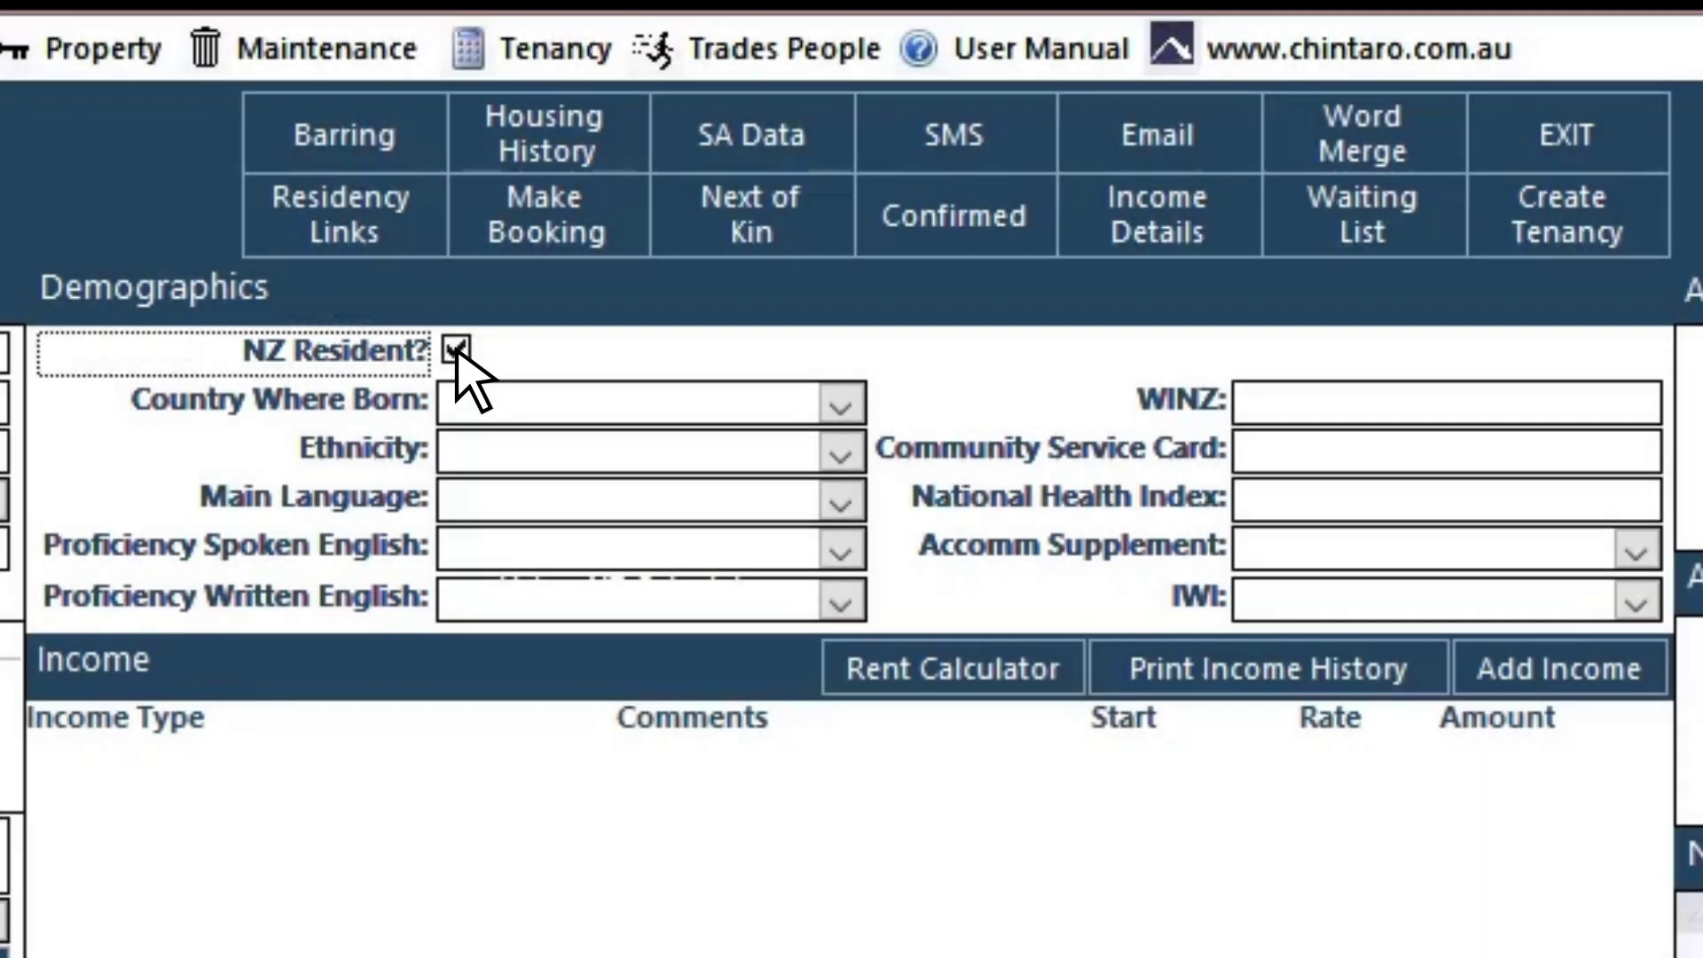
left_click(840, 405)
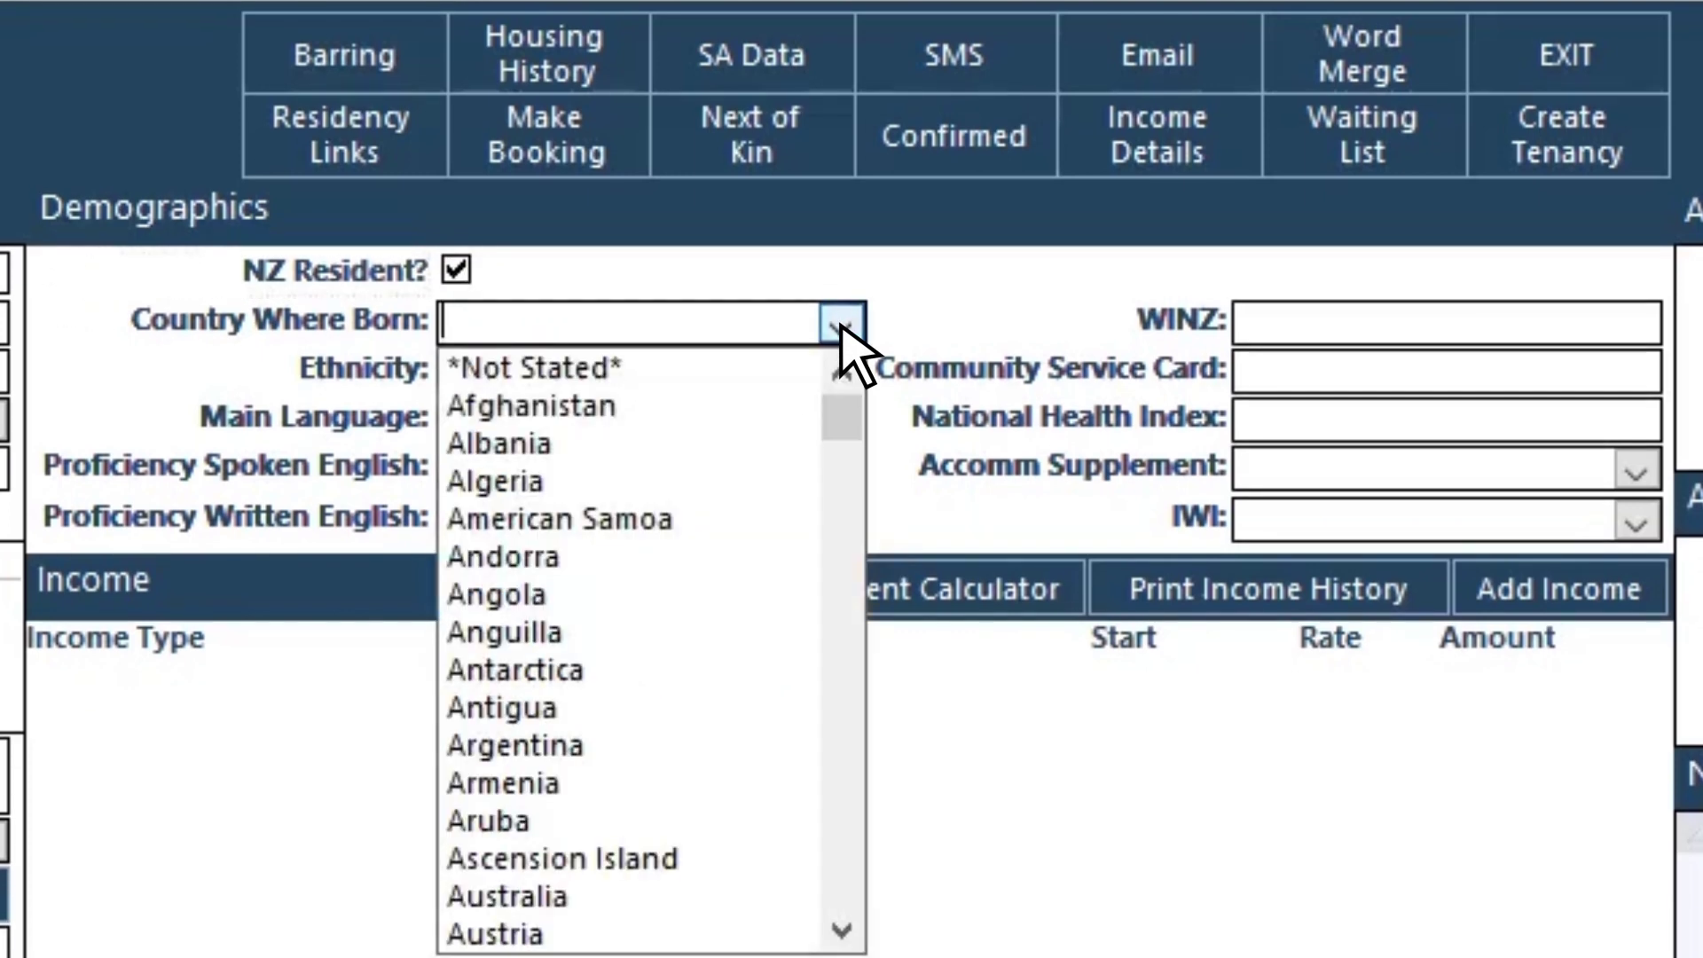
left_click(841, 326)
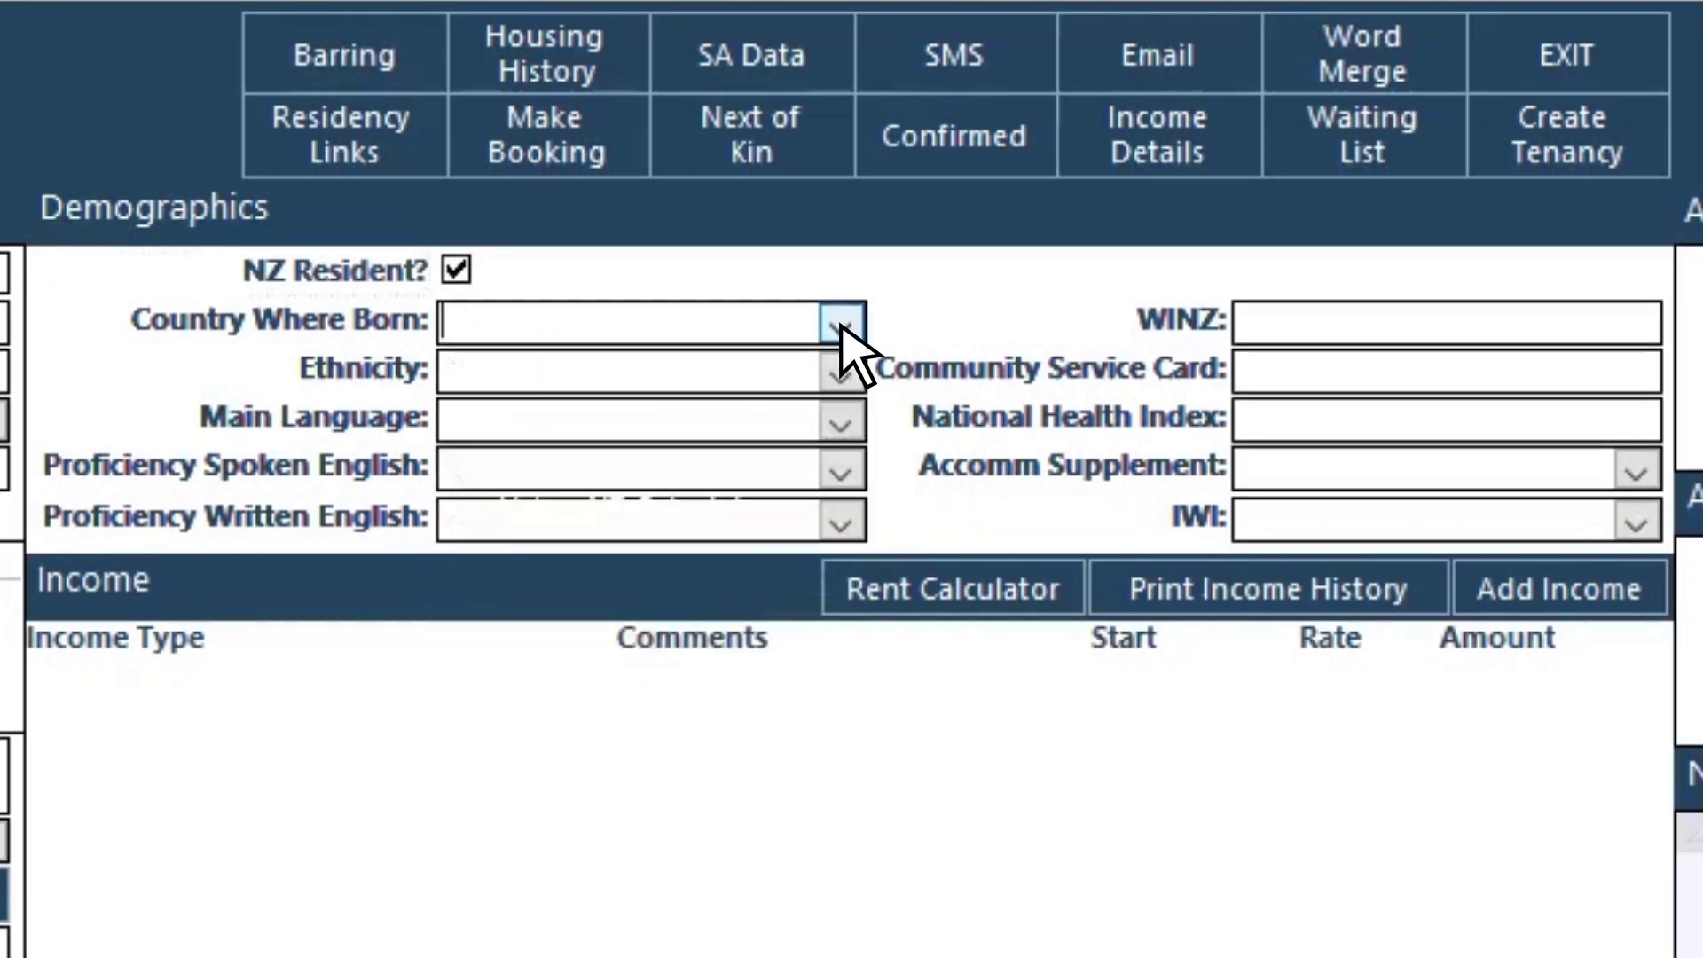
left_click(840, 374)
left_click(840, 374)
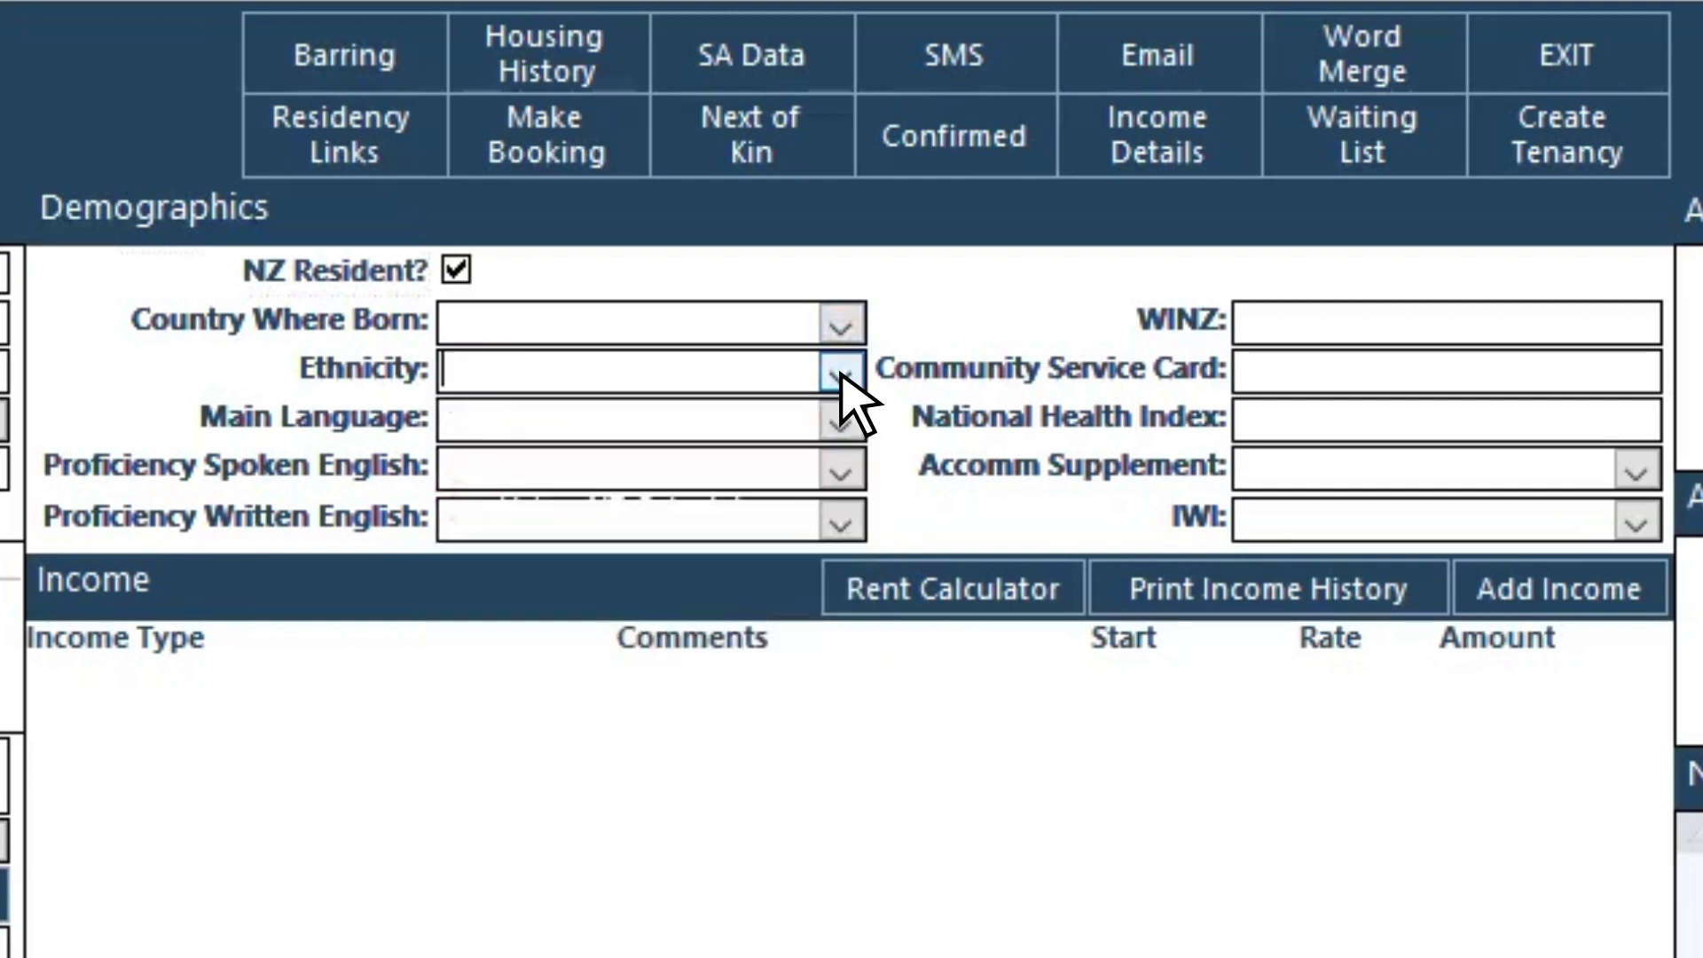
left_click(840, 422)
left_click(841, 326)
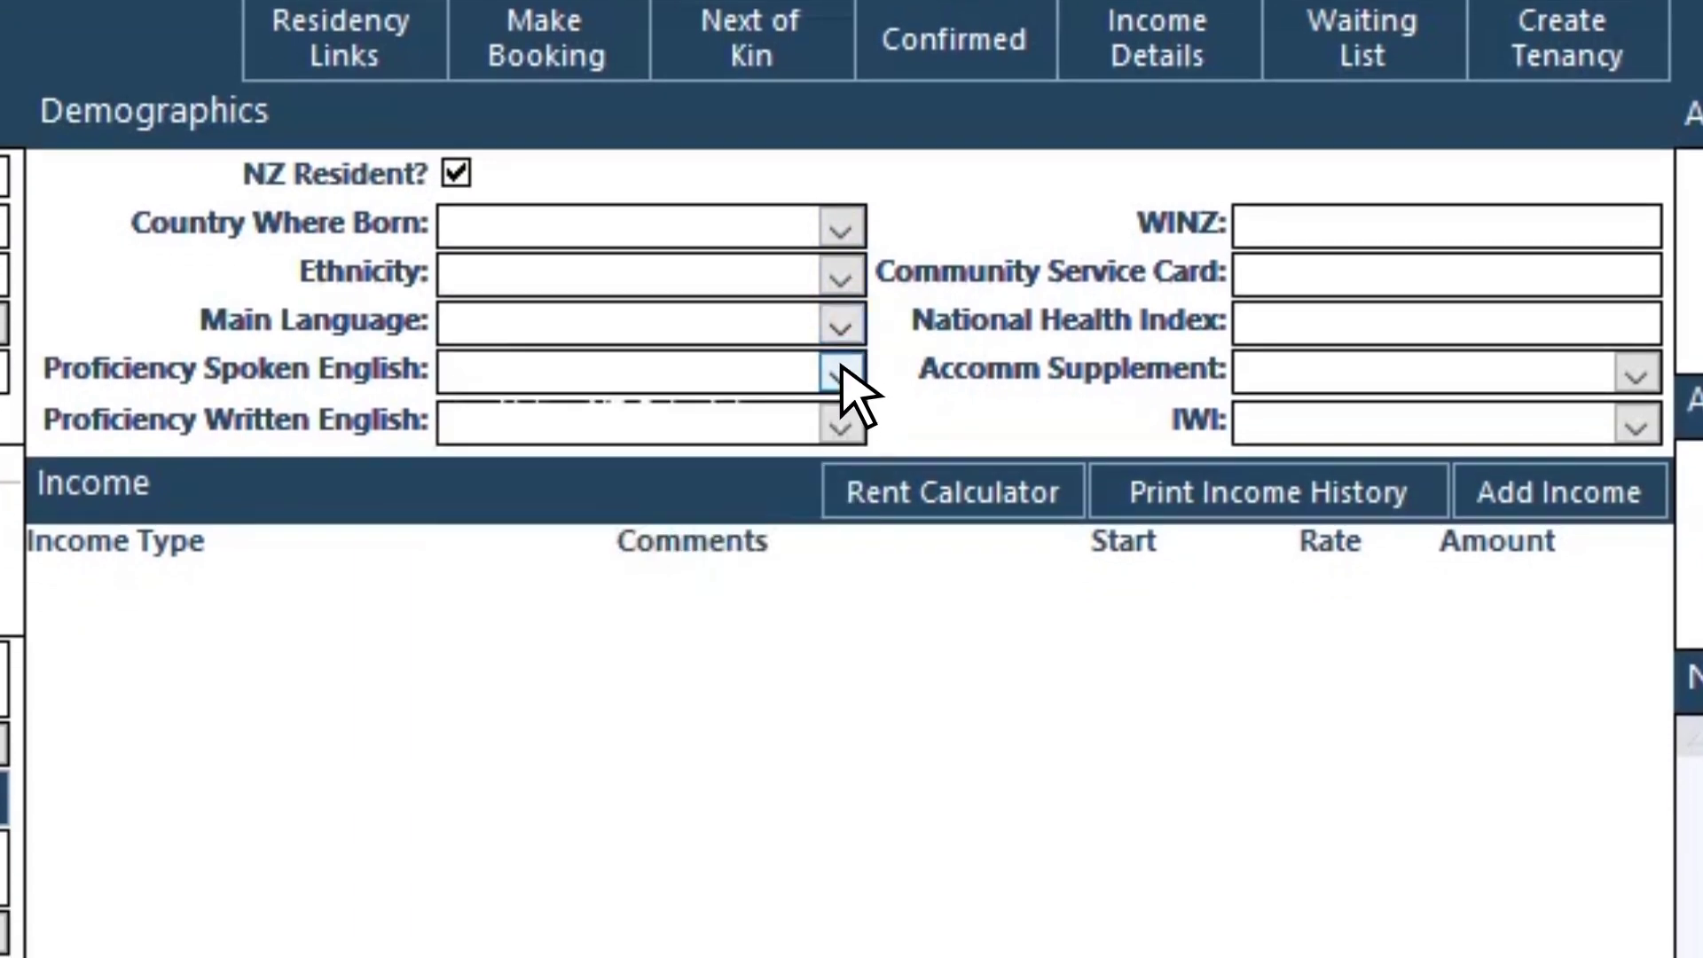
Step: Set spoken and written English proficiency to Good, leaving accommodation supplement and iwi unset
left_click(841, 373)
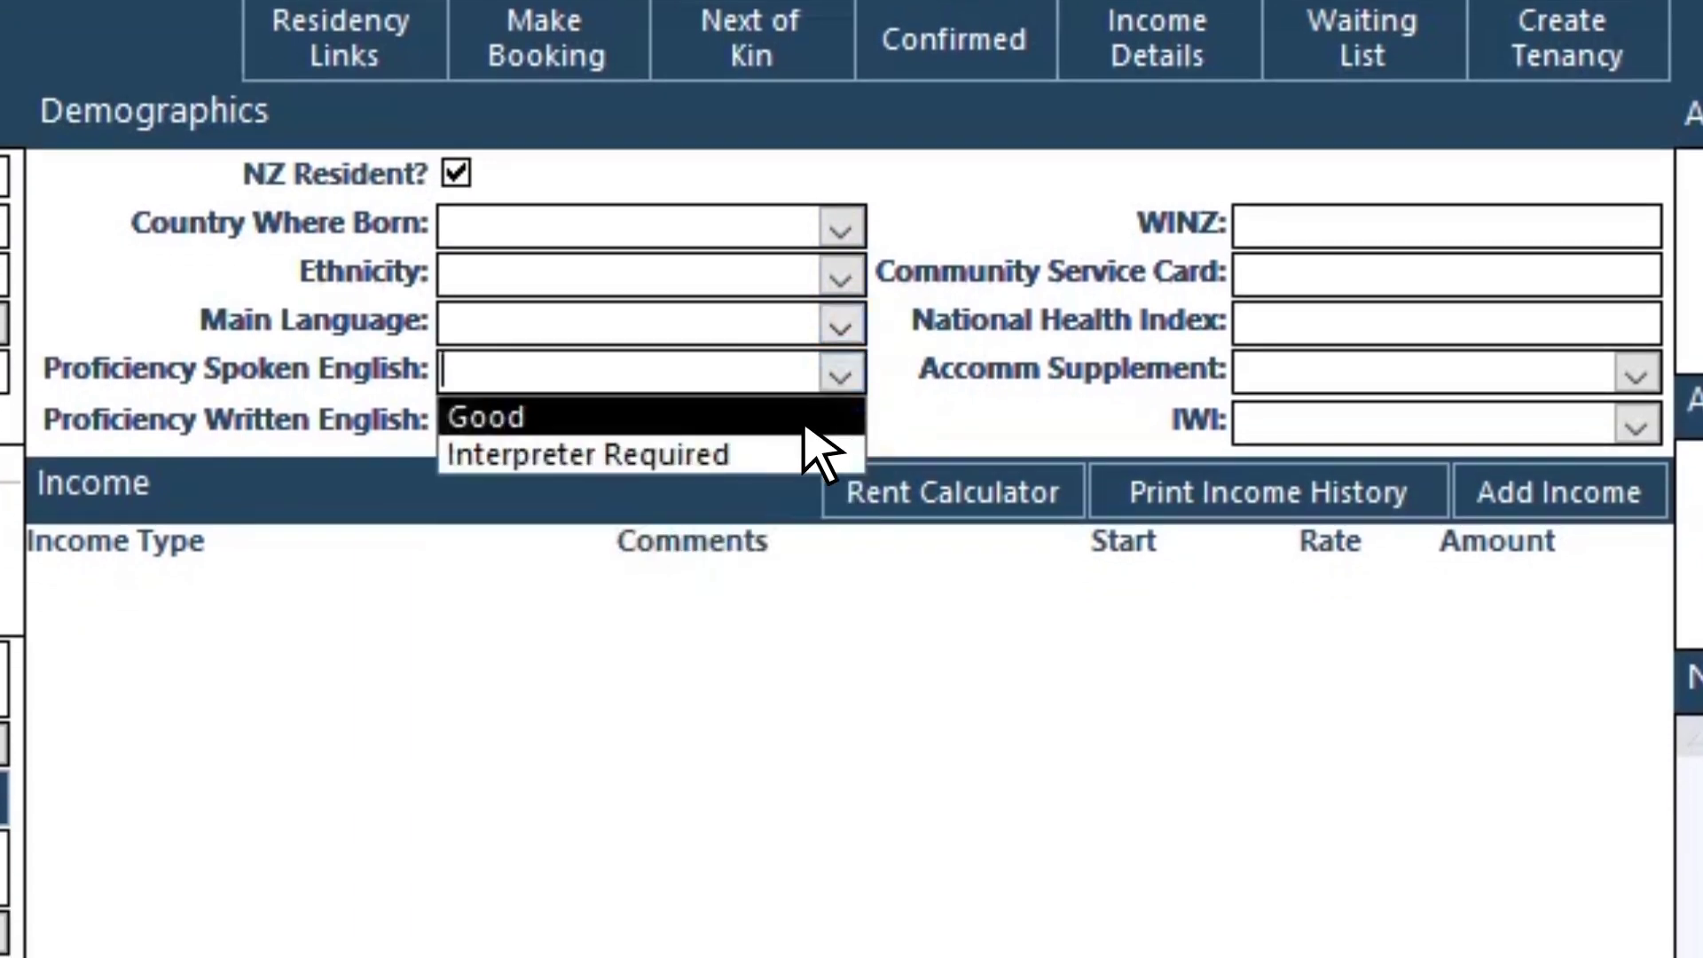
left_click(803, 417)
left_click(841, 423)
left_click(808, 469)
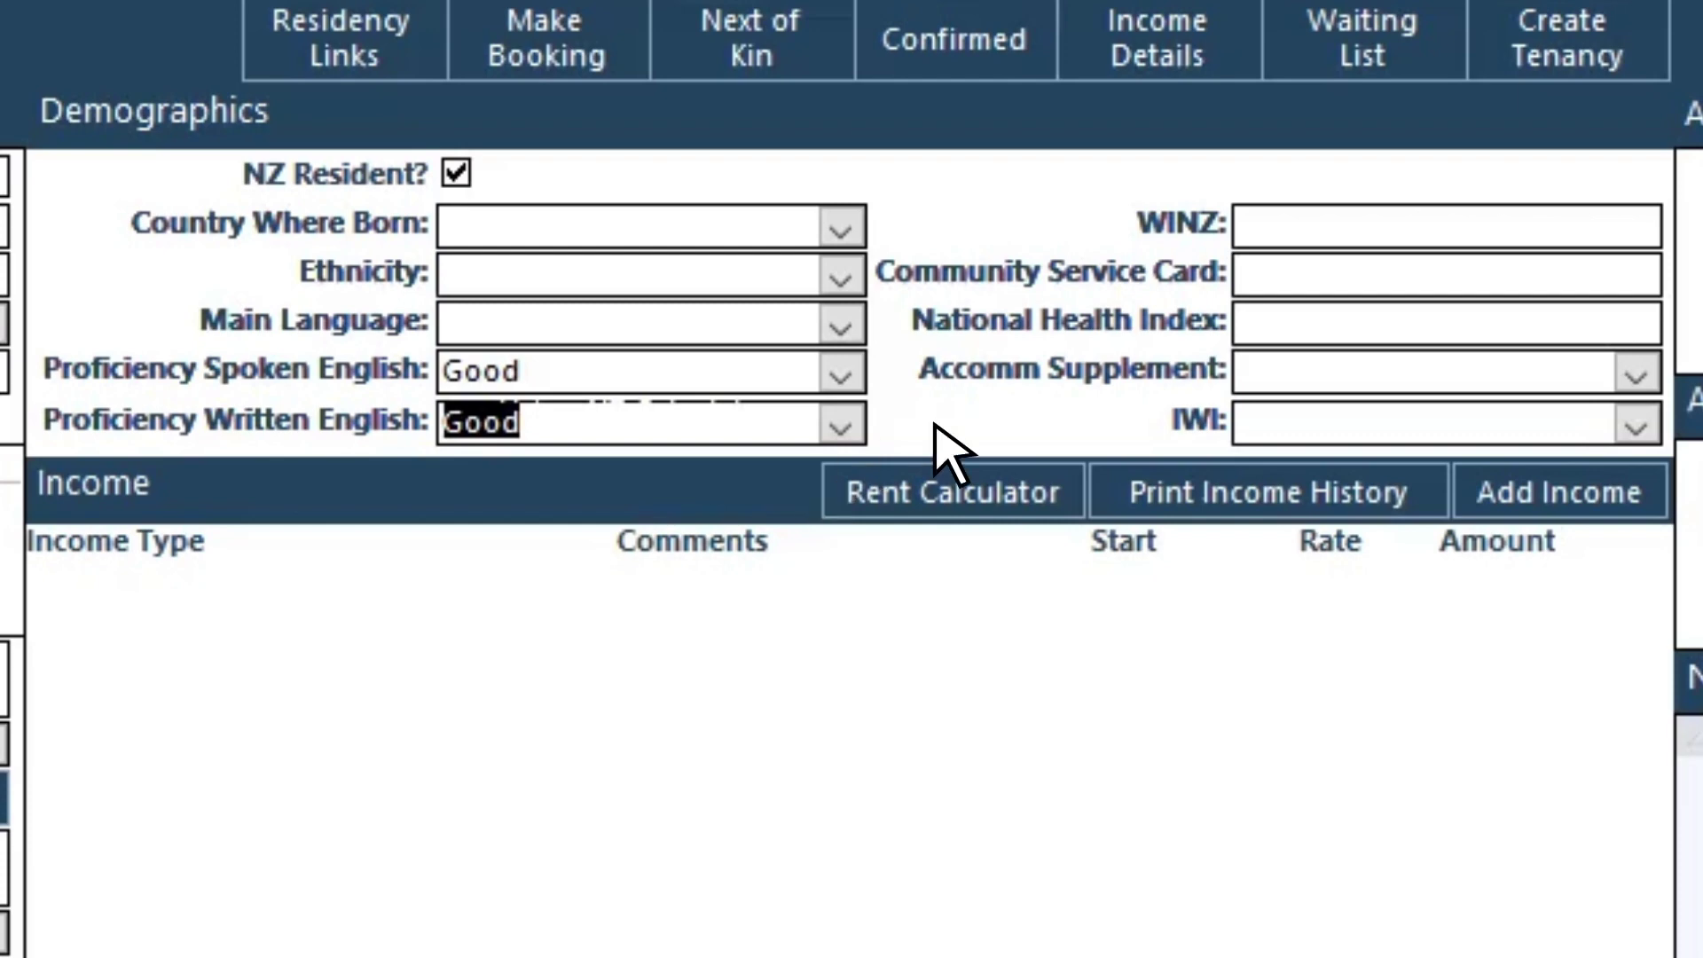
left_click(1450, 227)
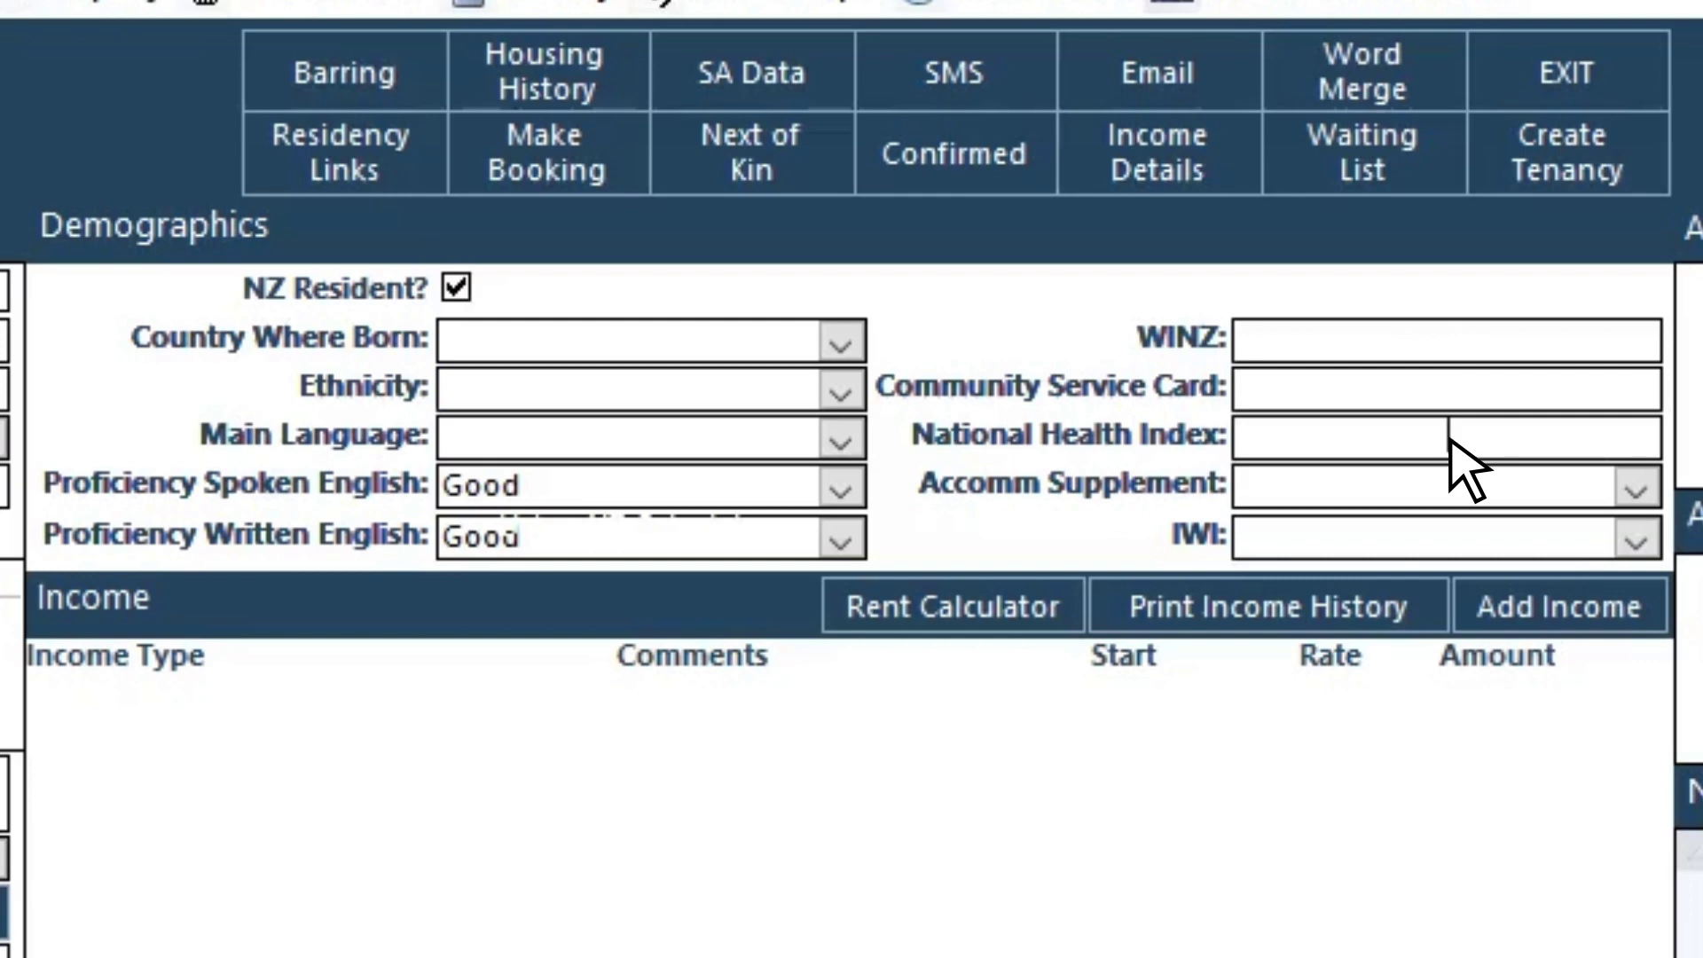
left_click(1636, 489)
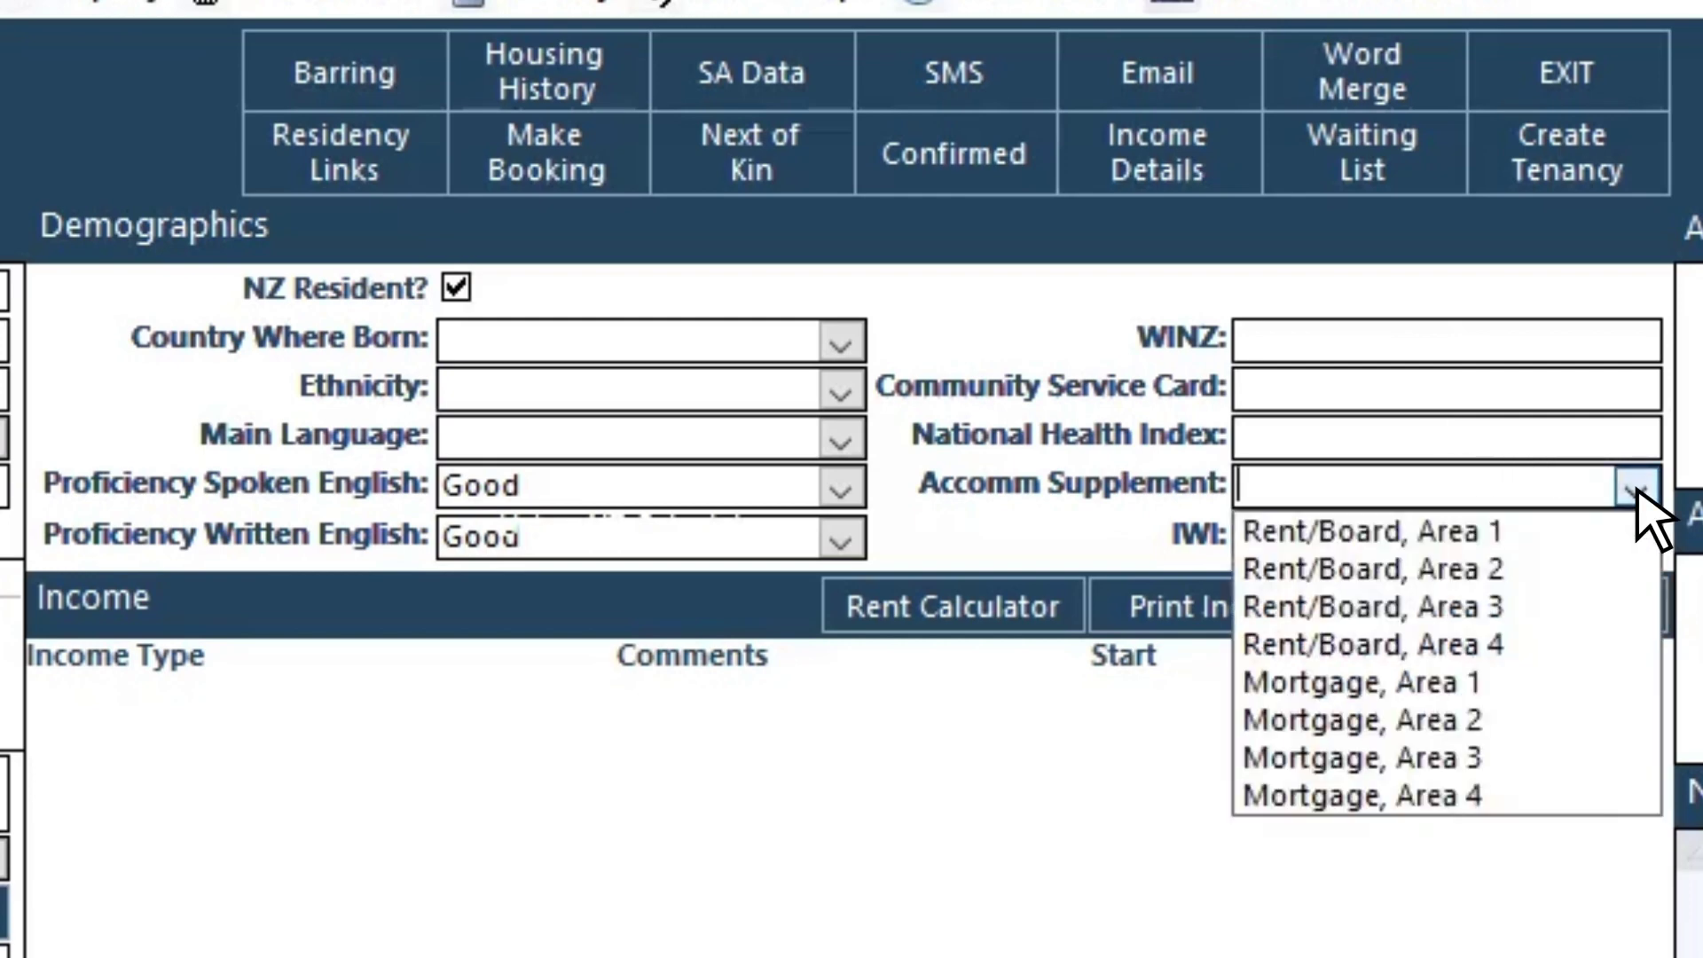
left_click(1637, 489)
left_click(1637, 537)
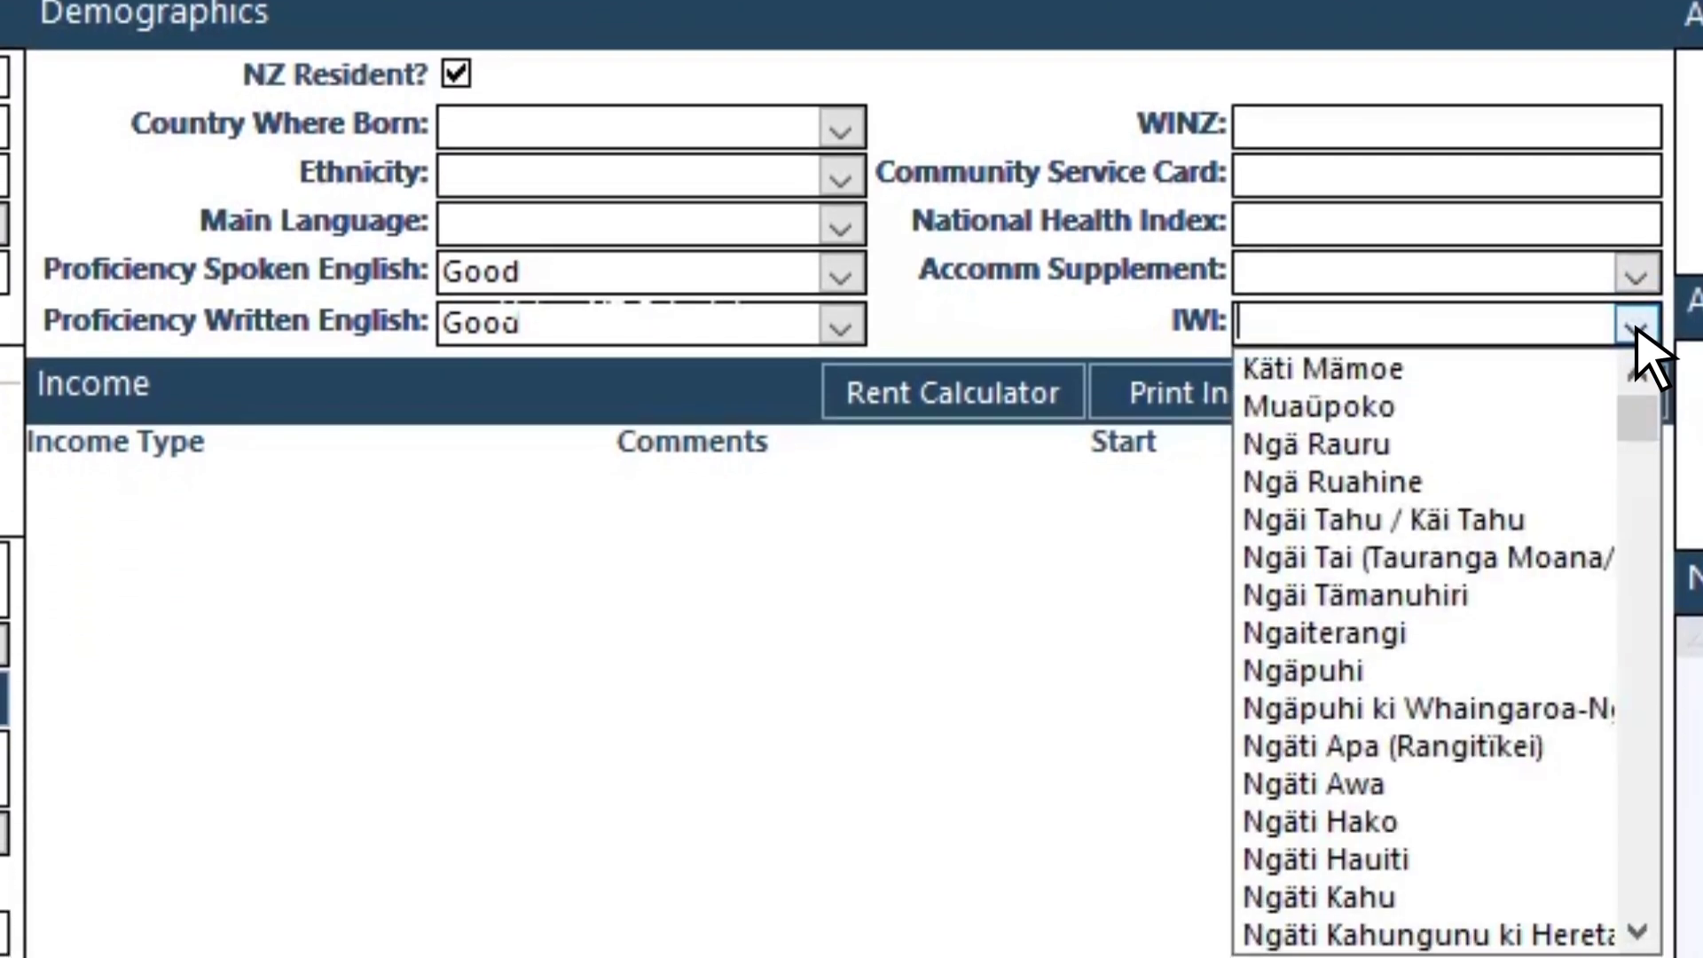
left_click(1637, 330)
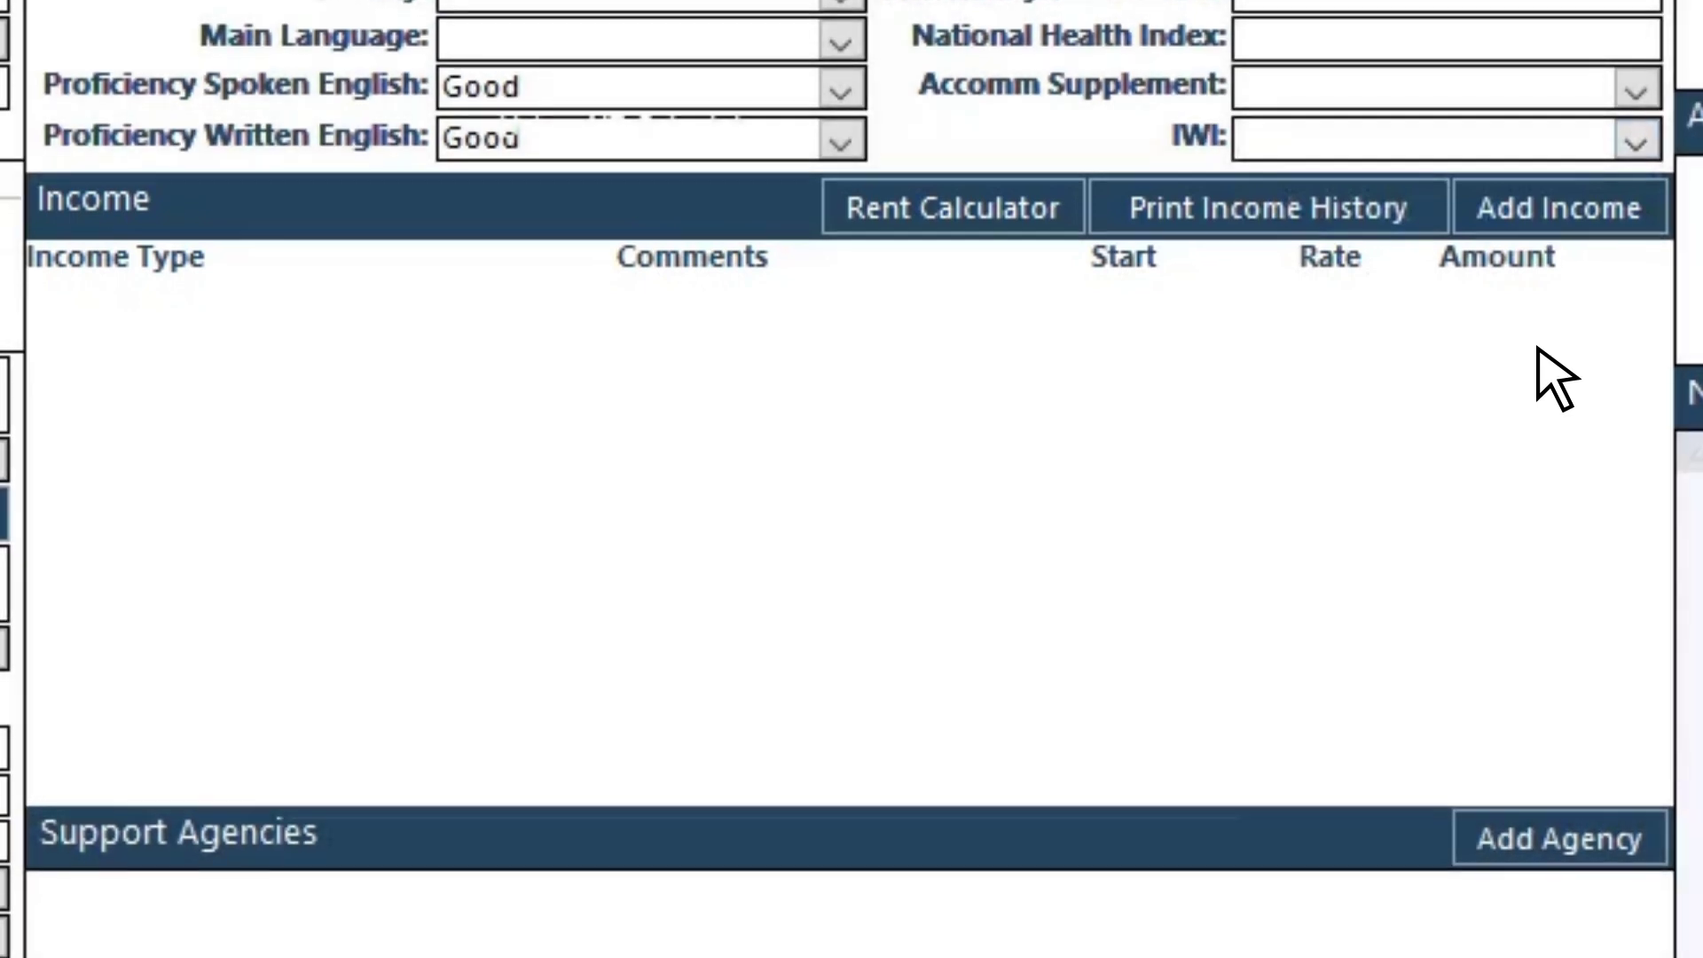
Step: Begin a new support agency entry with Pathways typed as the agency name
scroll(1541, 376, "down", 5)
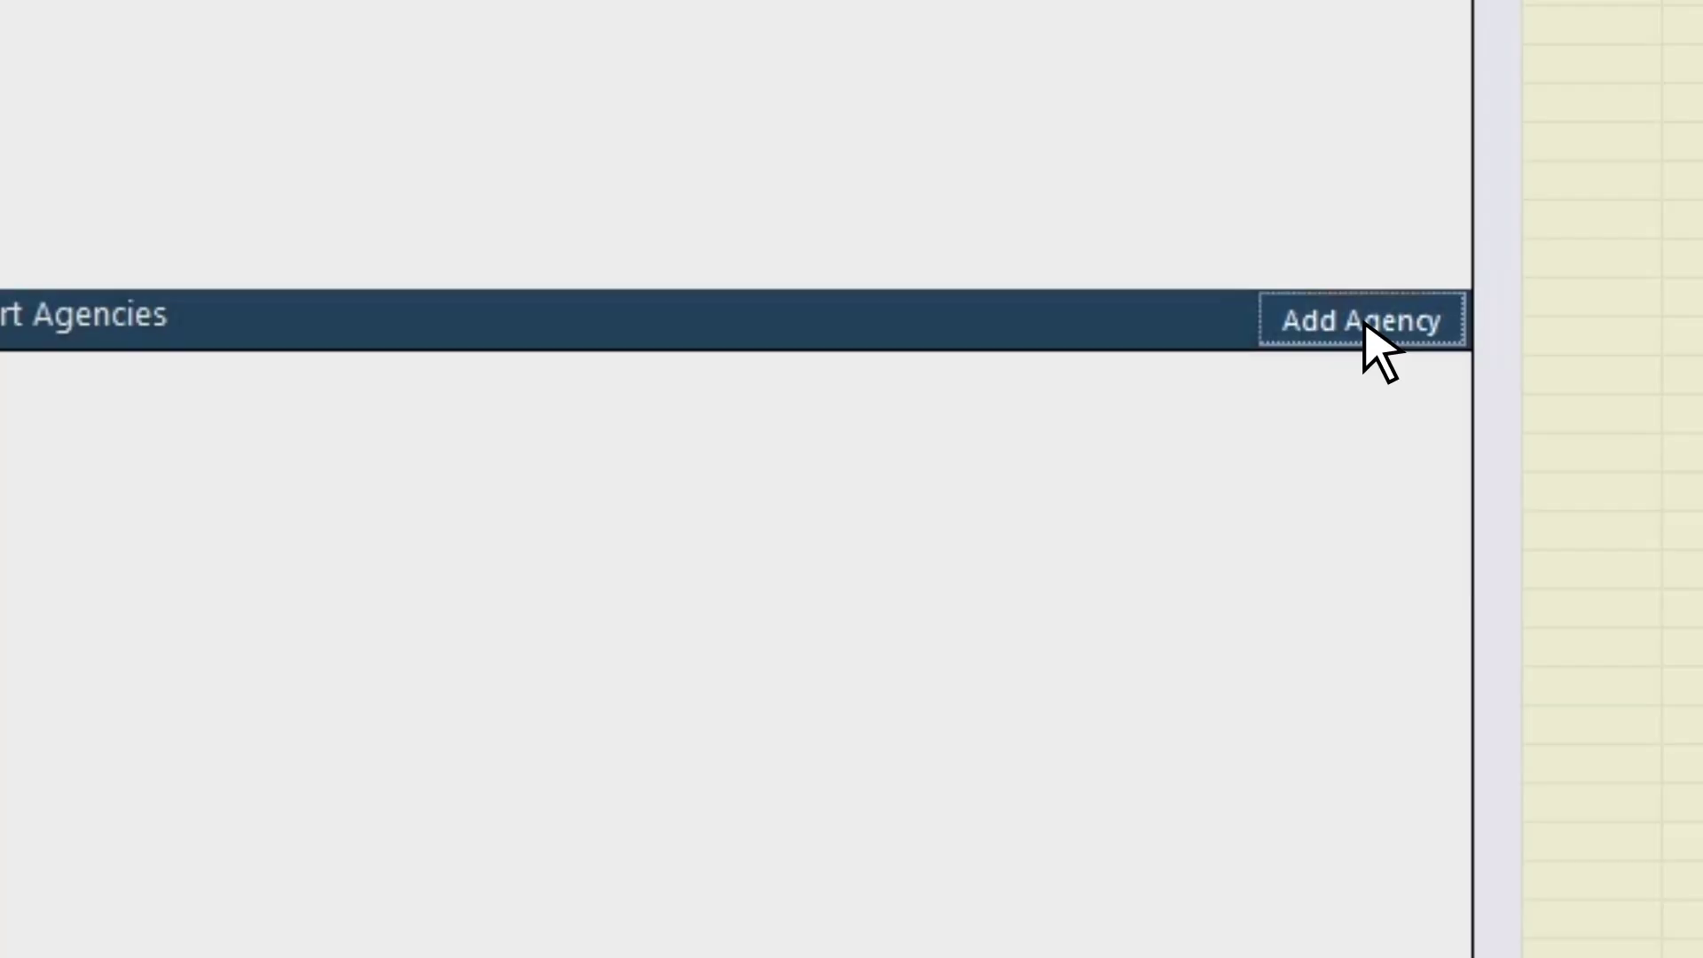
left_click(1559, 173)
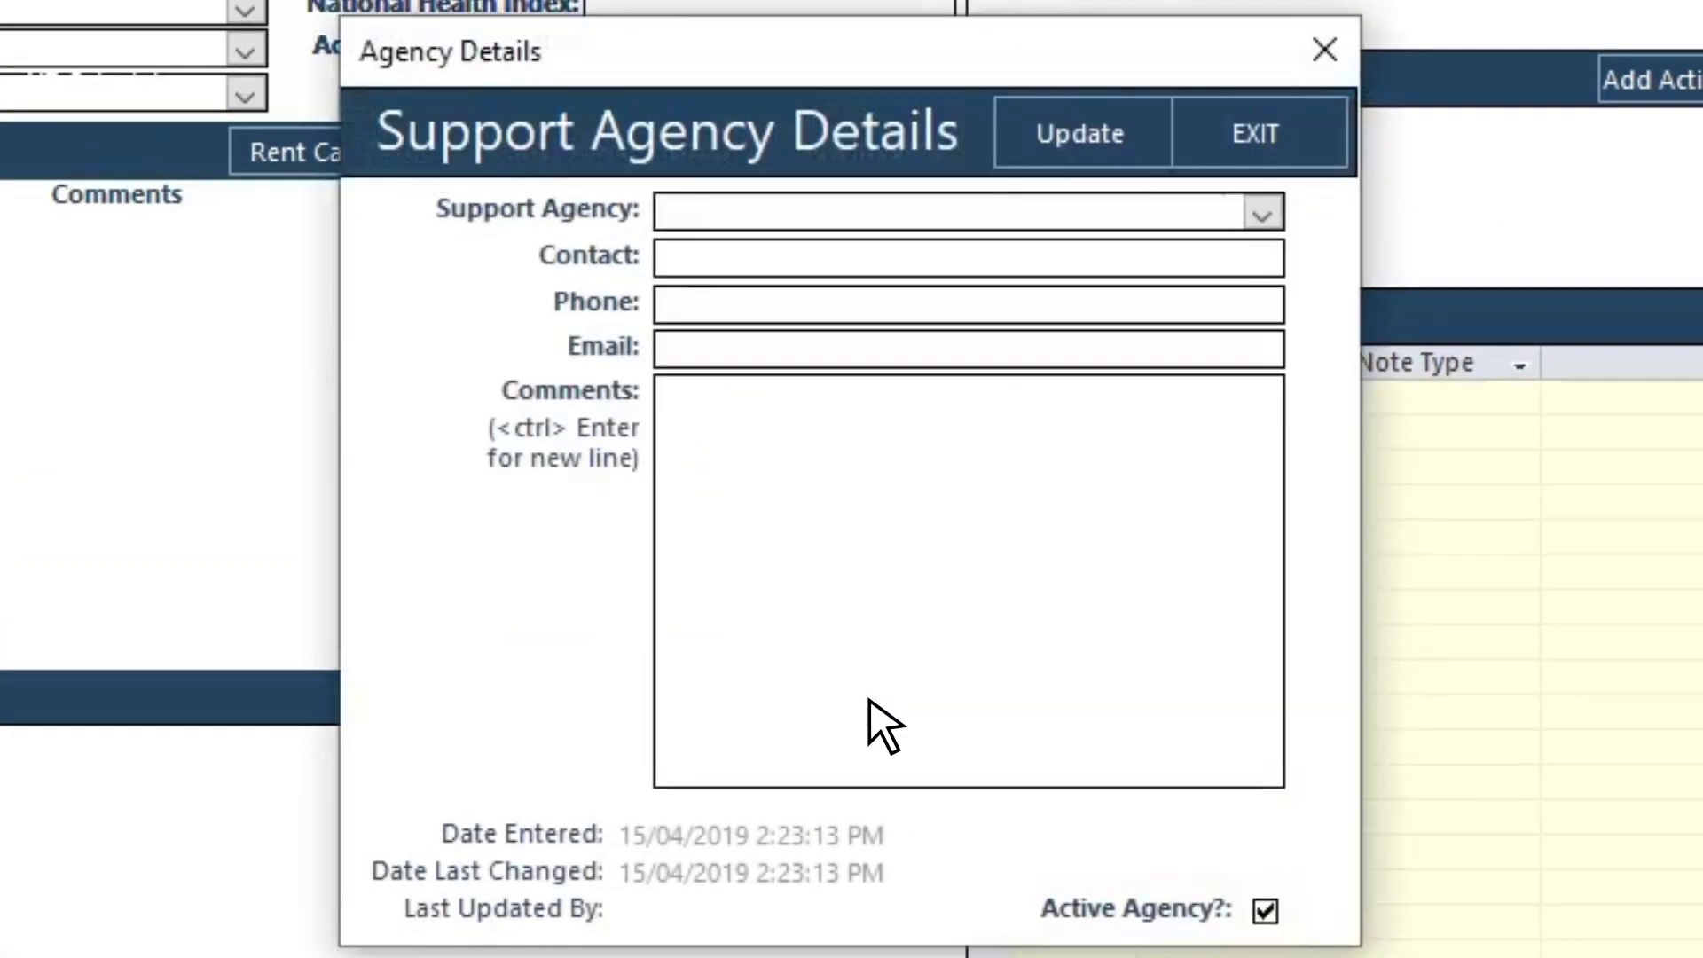
left_click(1263, 215)
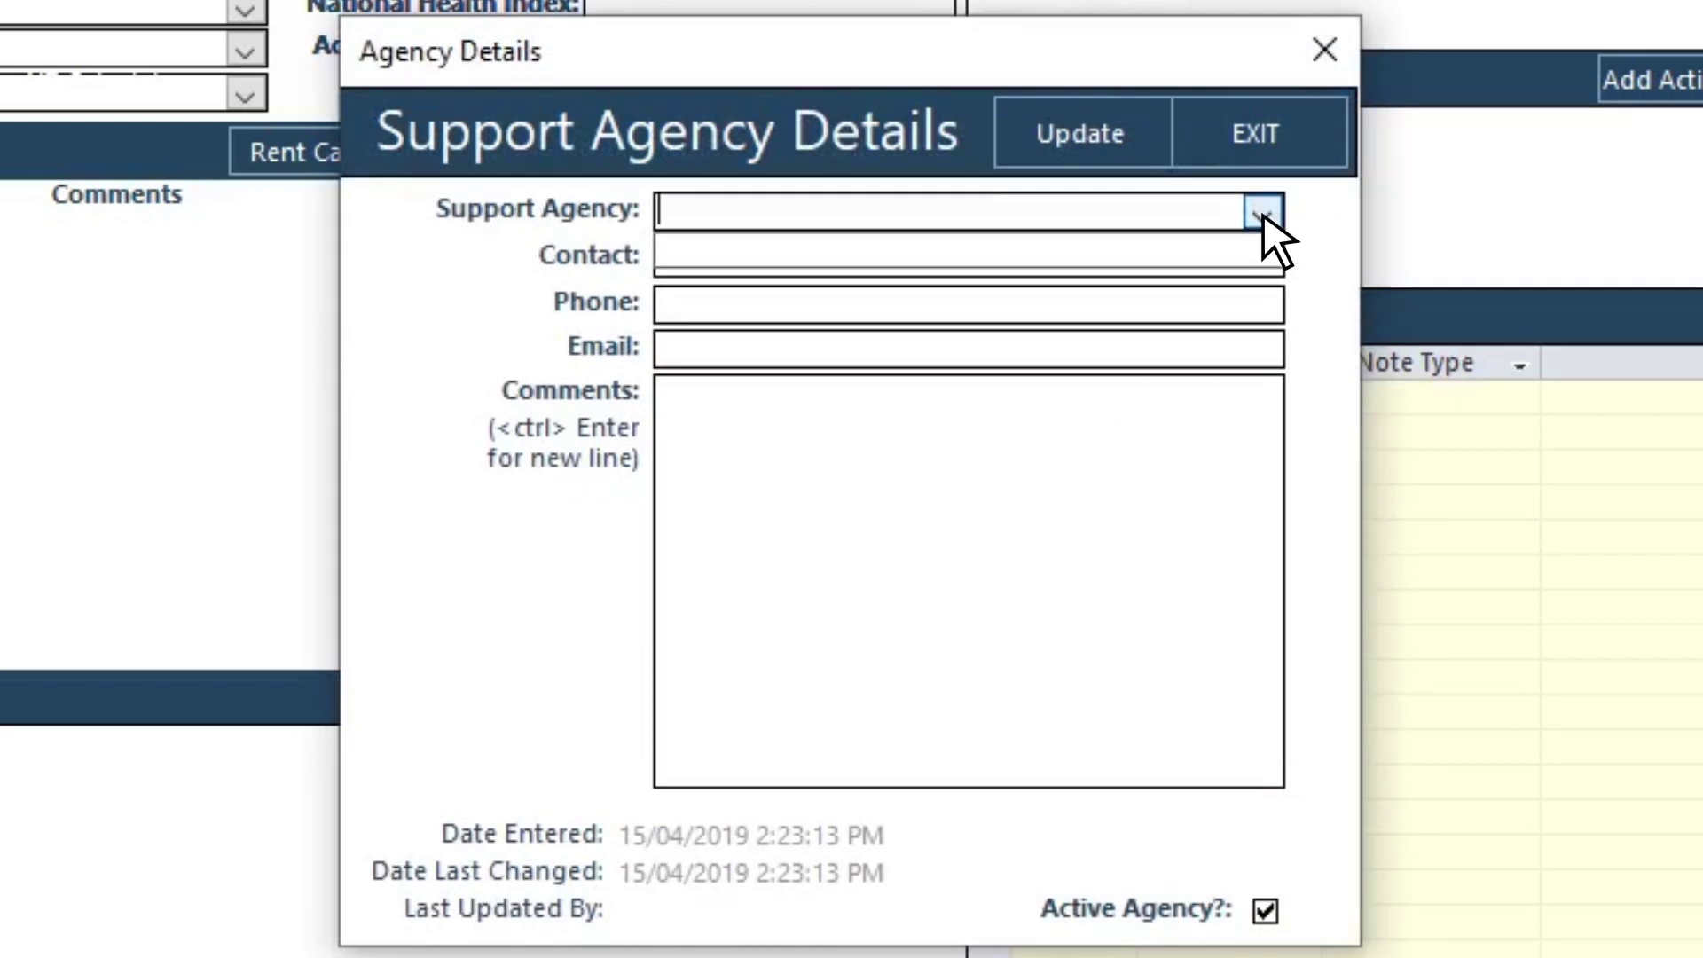
left_click(1264, 215)
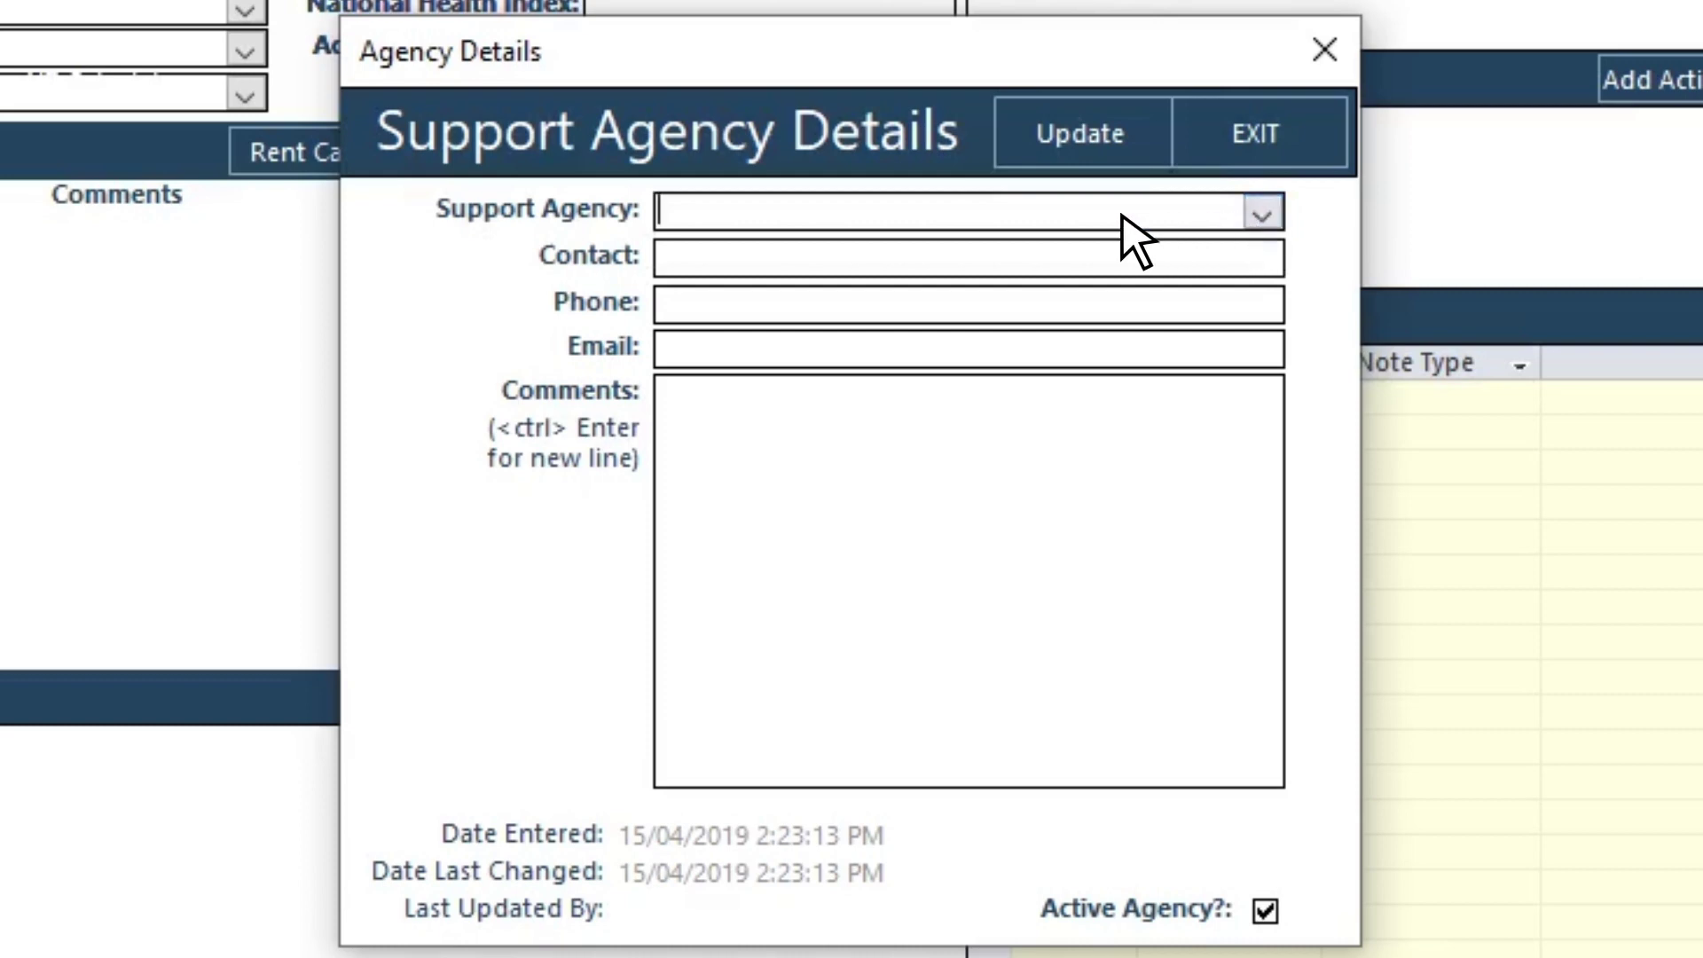
type("Pathways")
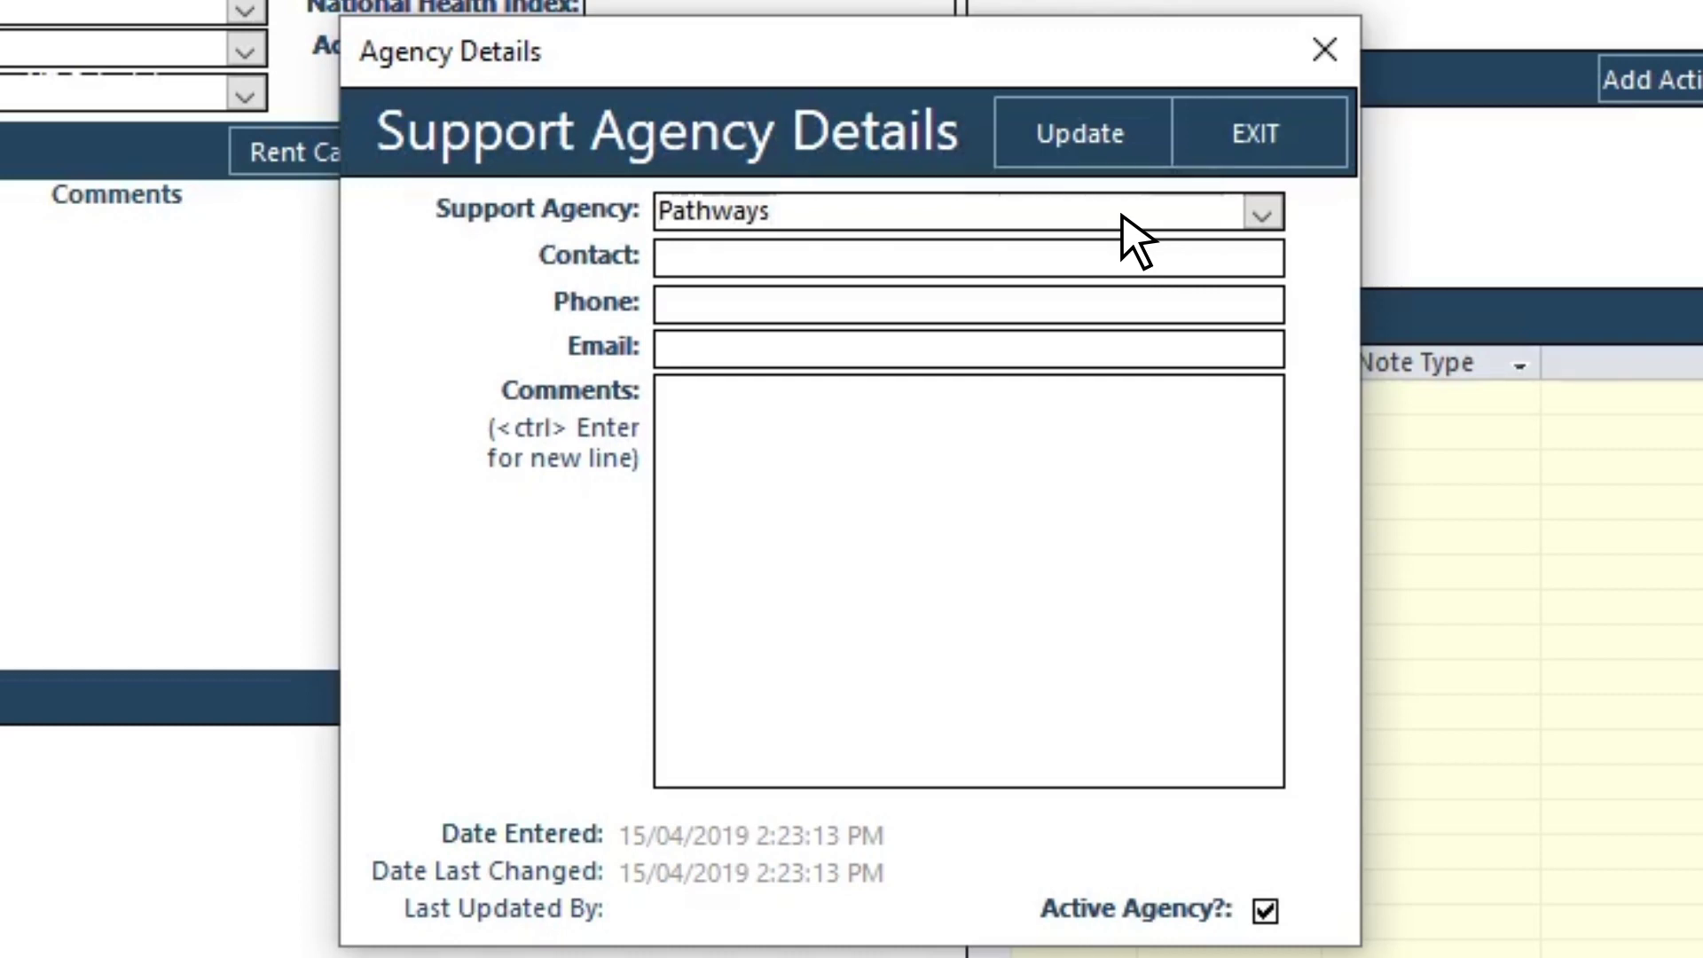
left_click(1267, 259)
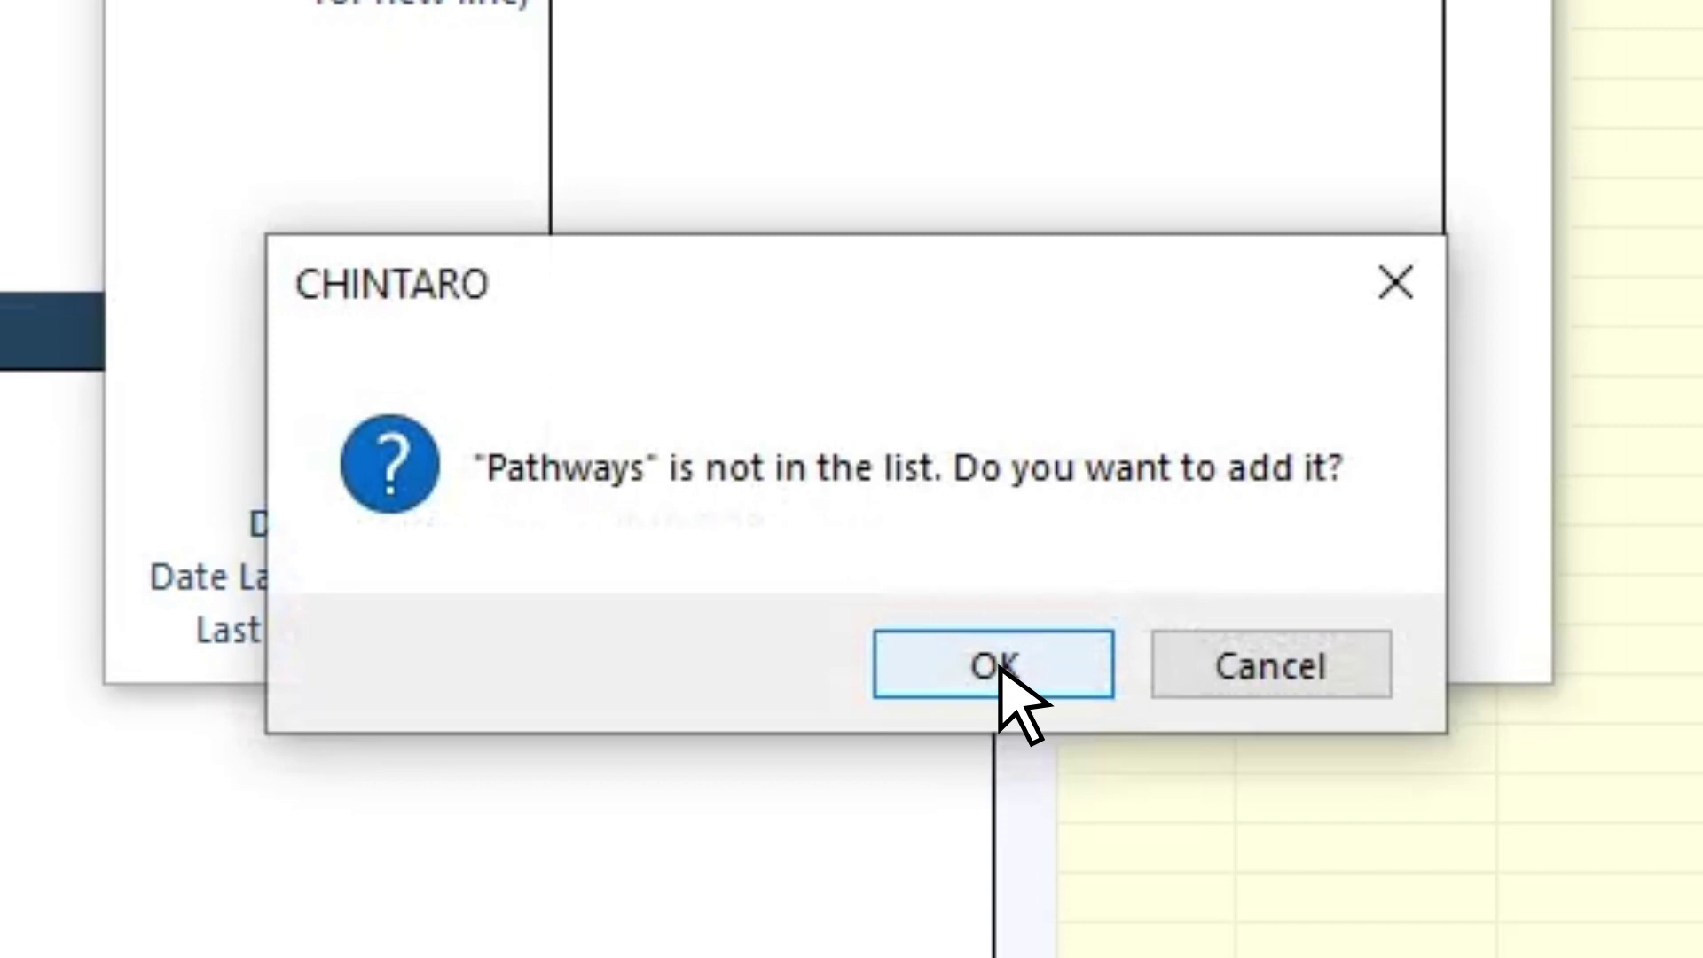
Step: Confirm adding Pathways as a new agency and save it
left_click(1001, 667)
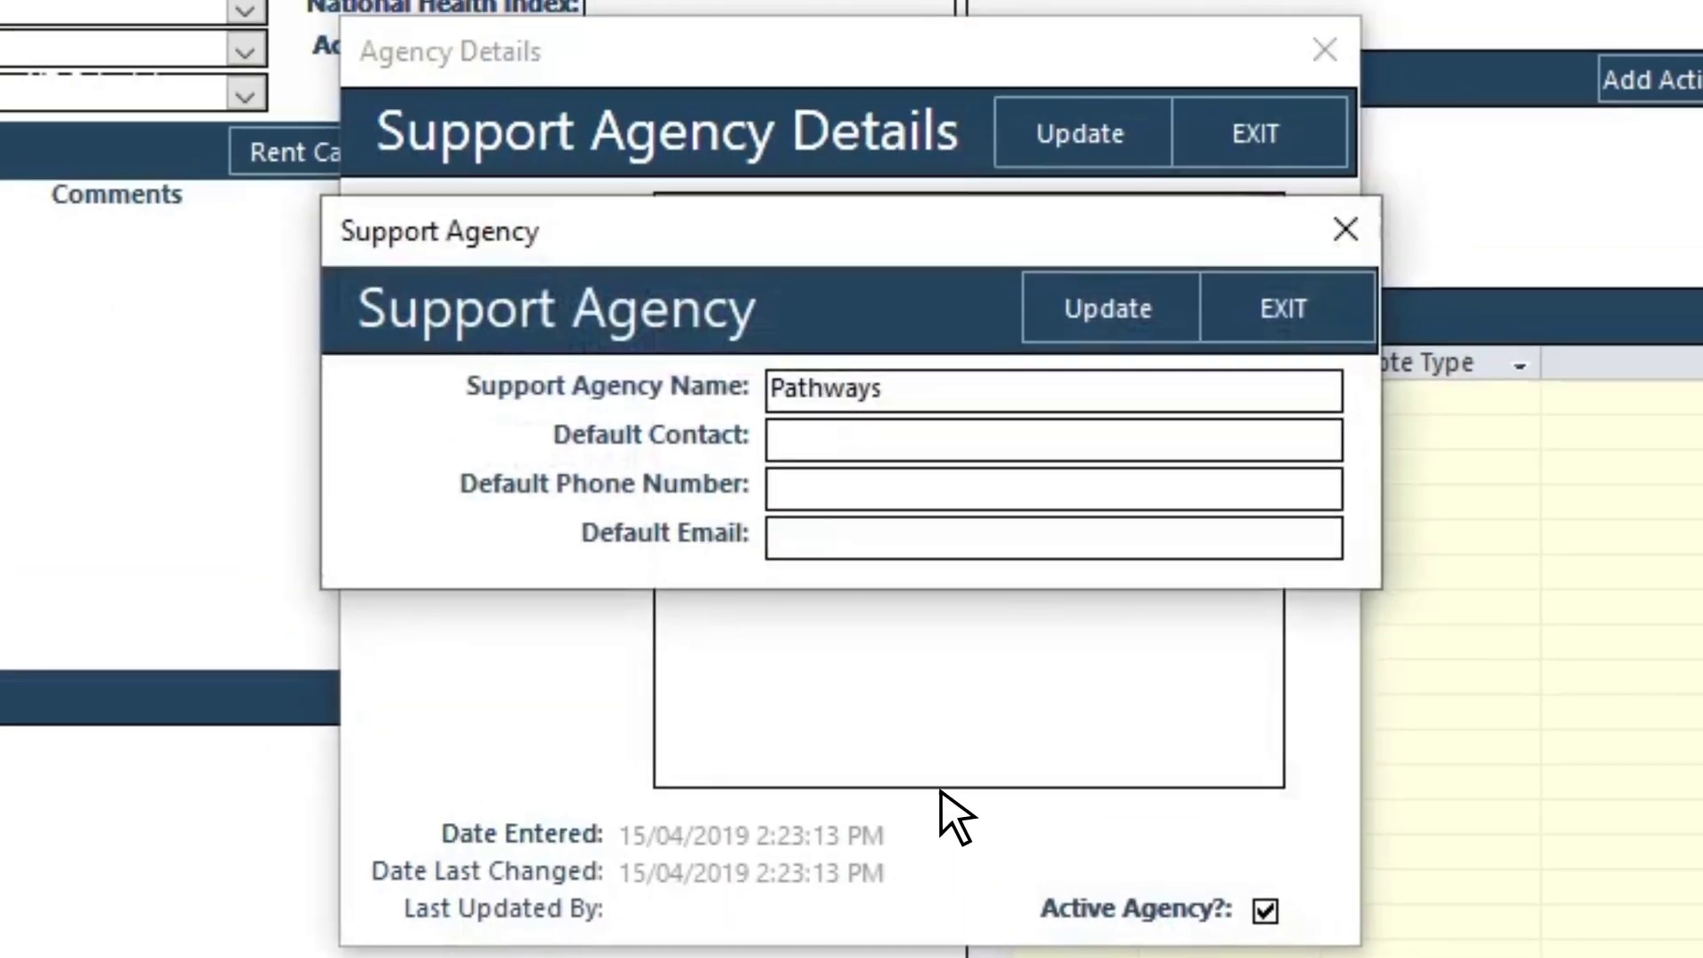
left_click(868, 494)
left_click(867, 543)
left_click(1118, 328)
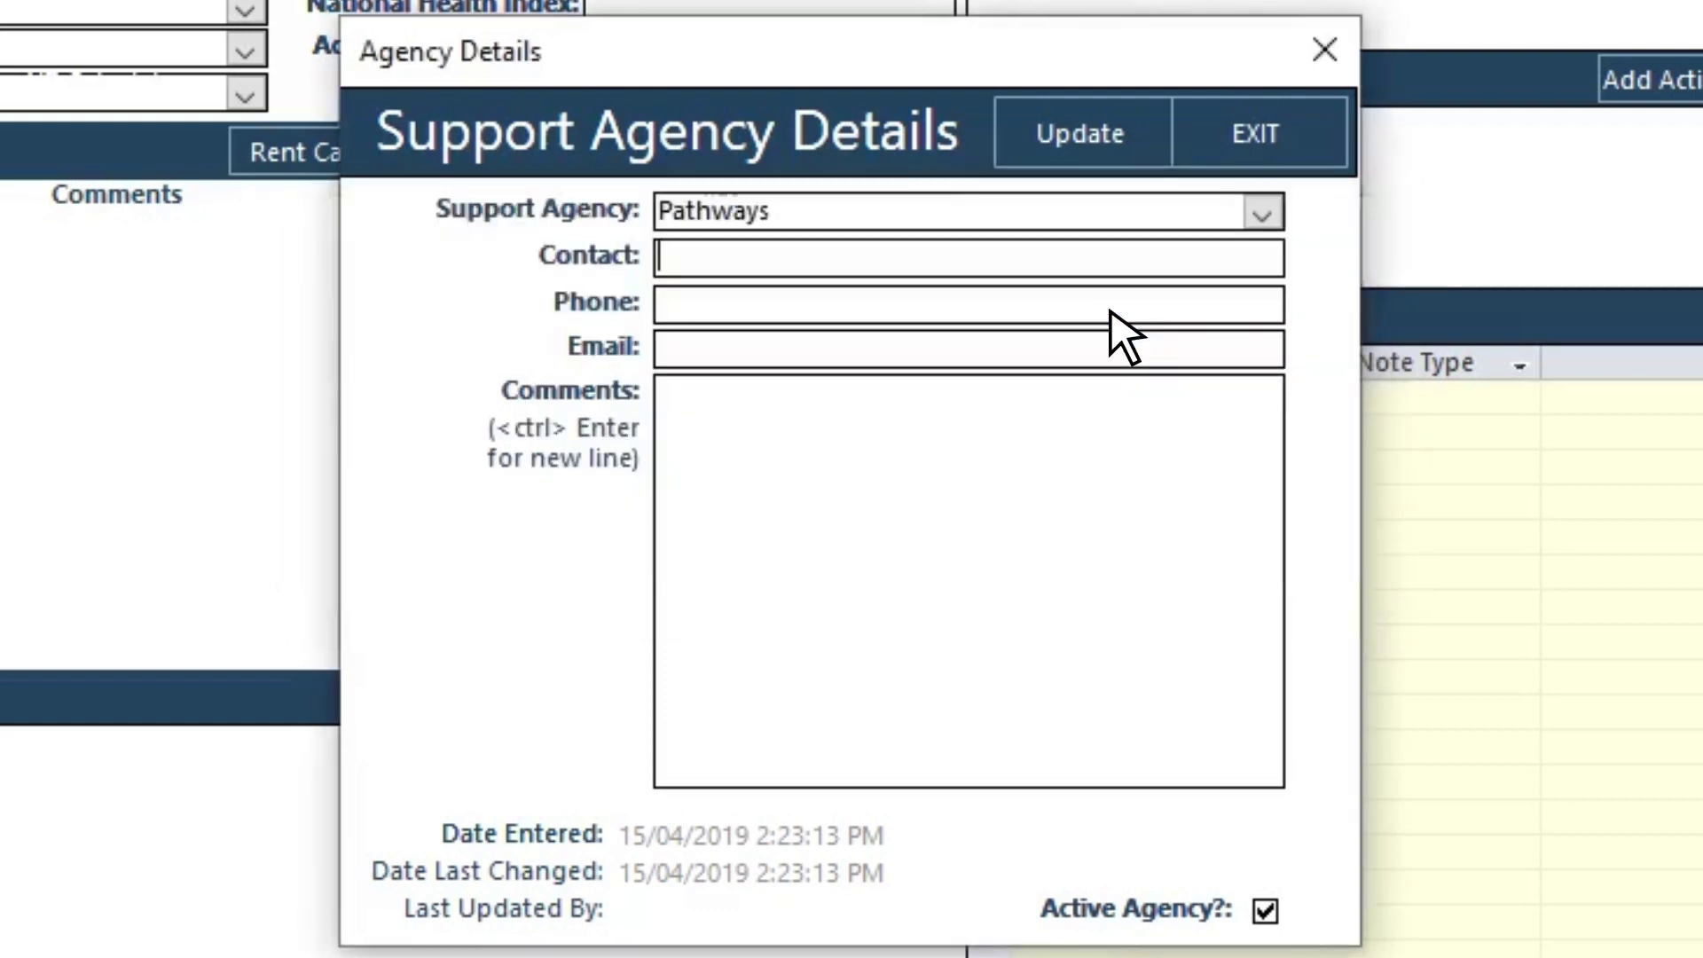
Step: Add the comment 'Providing Counselling', save the agency details and exit the client record
left_click(942, 415)
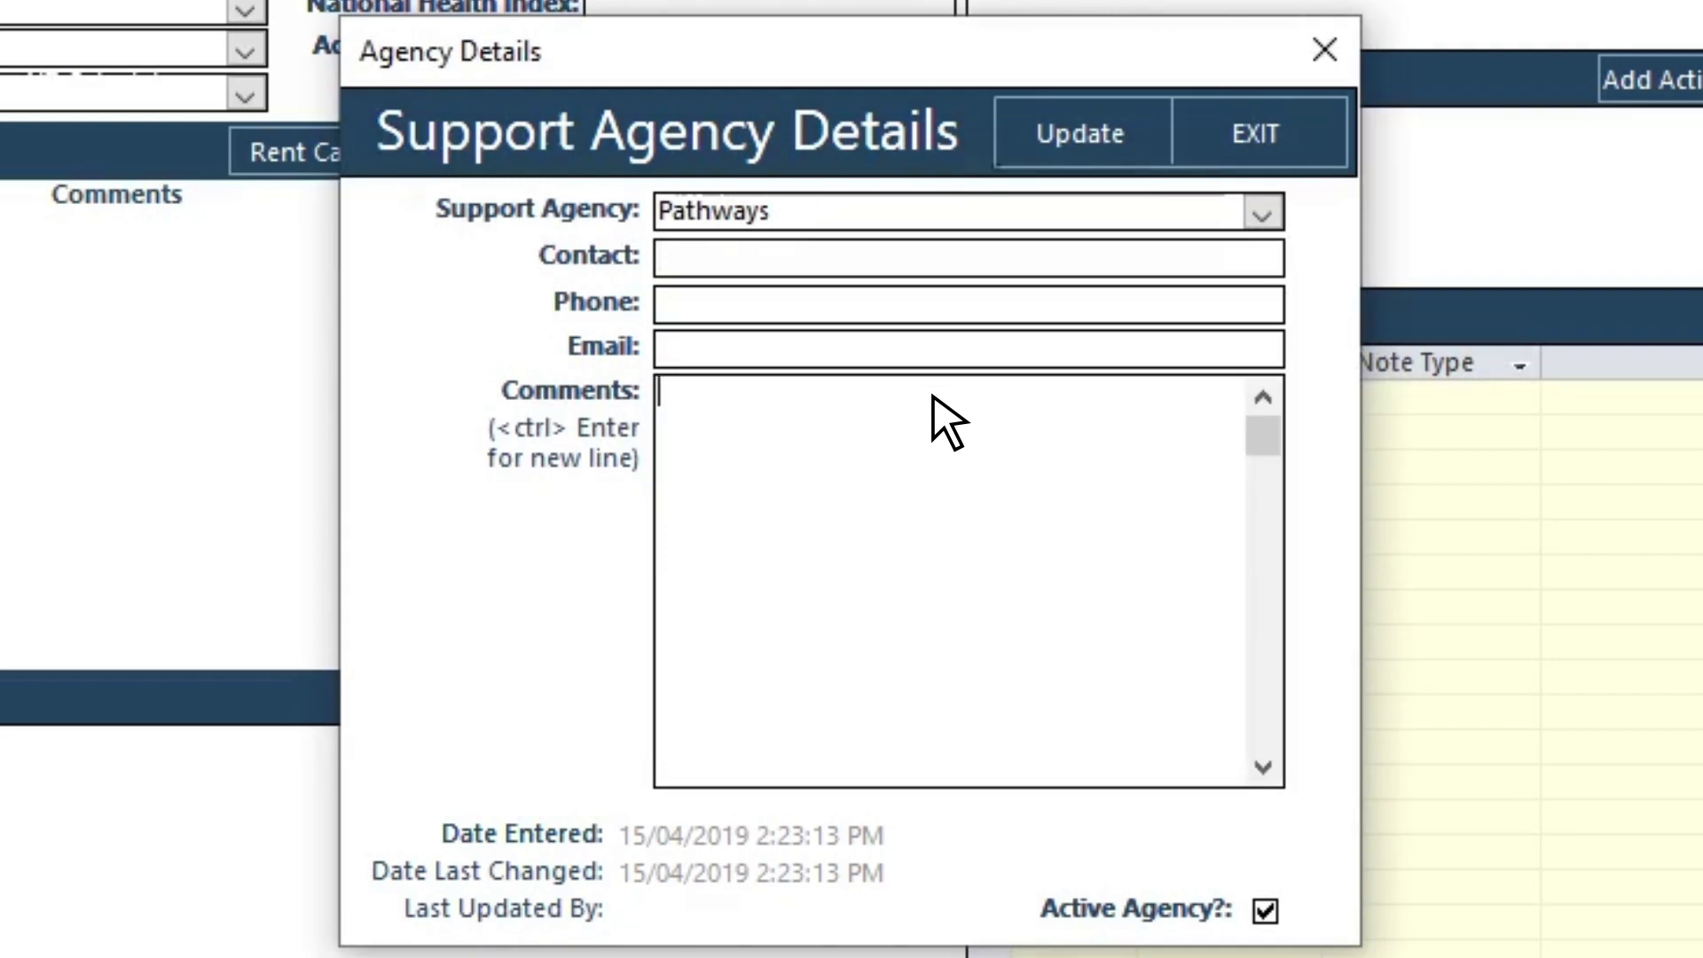
type("Providing Counse")
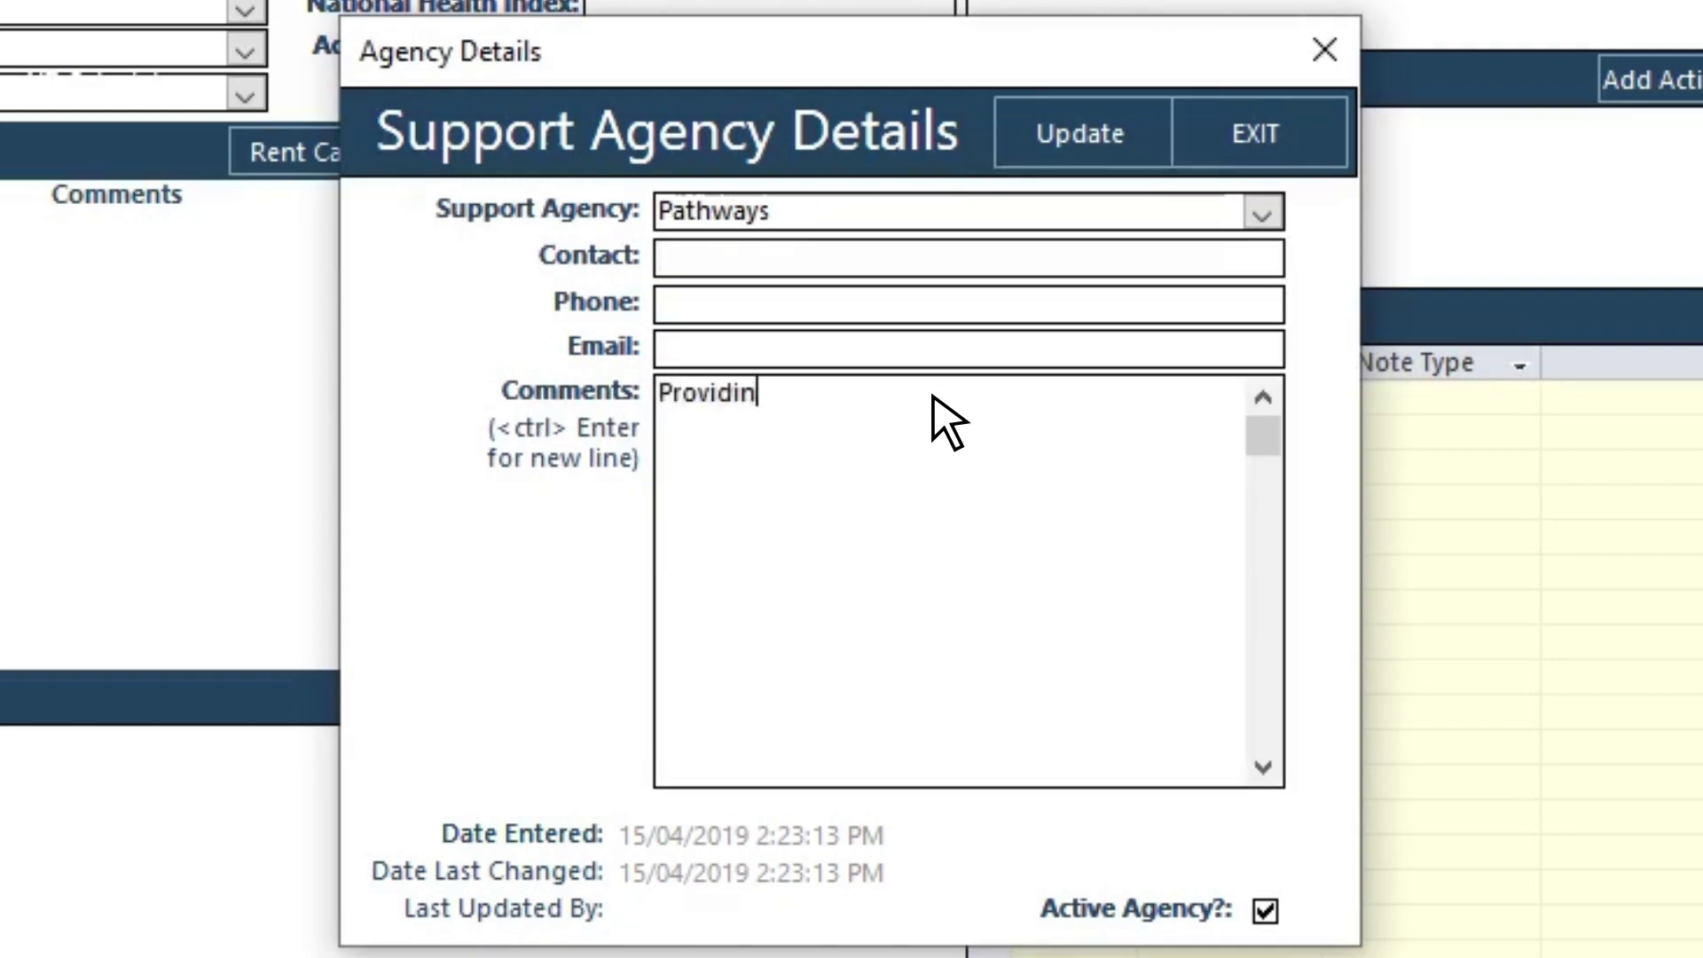
type("lling")
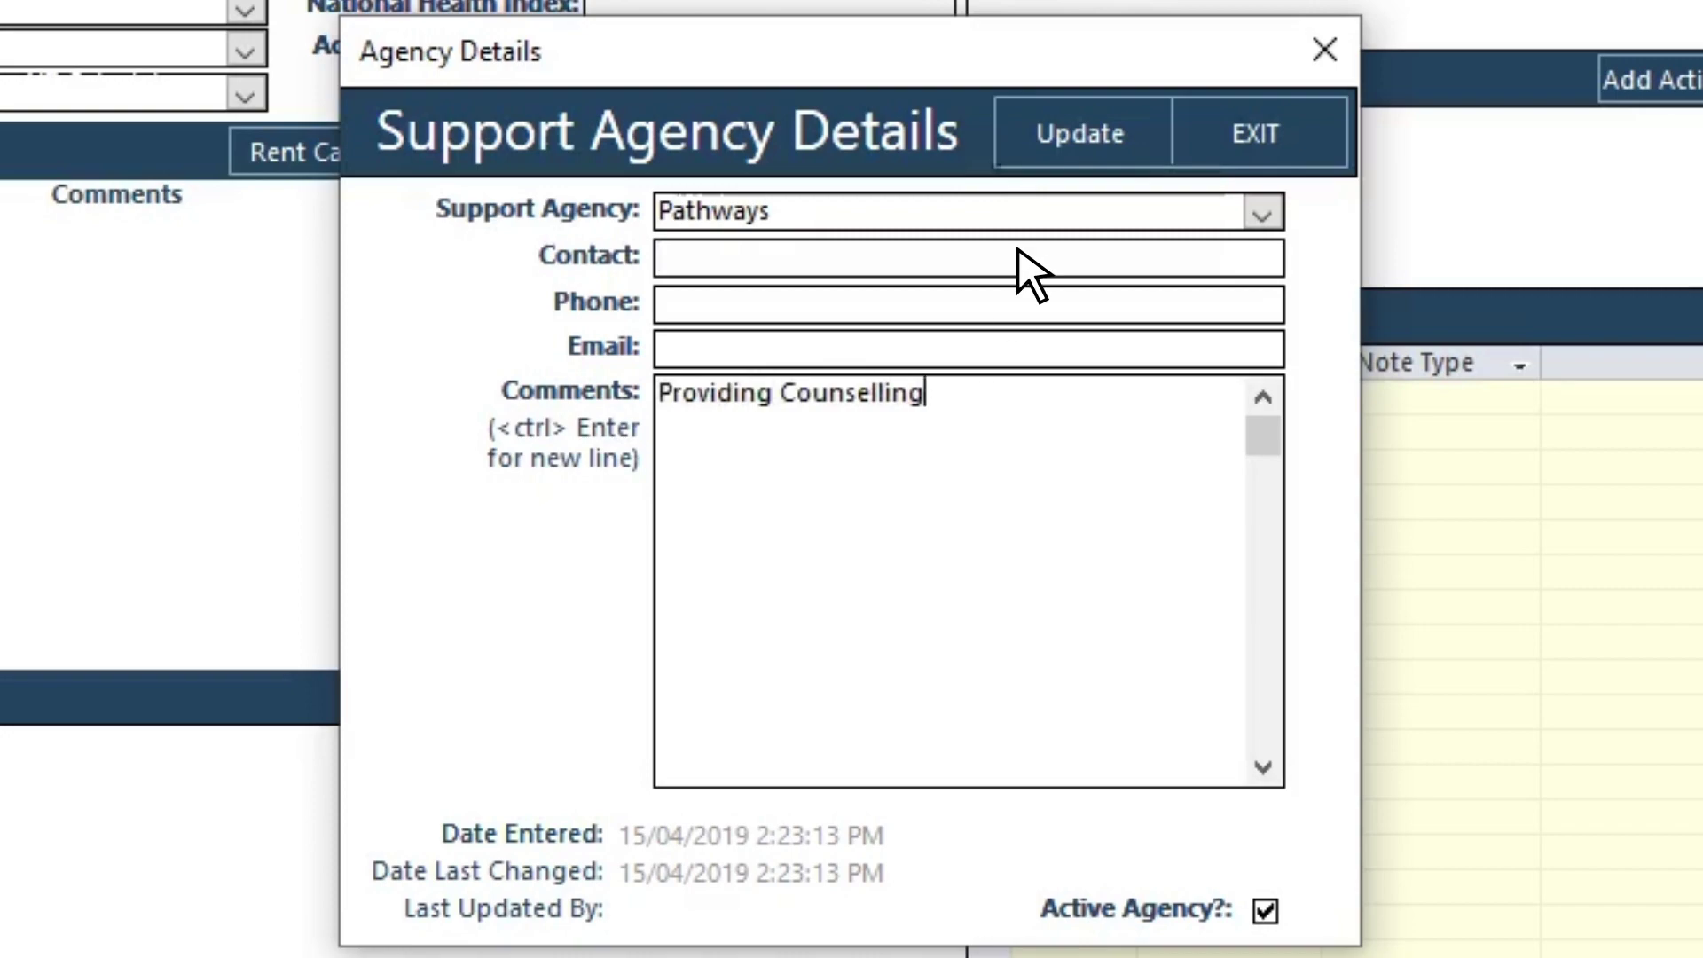
left_click(1084, 140)
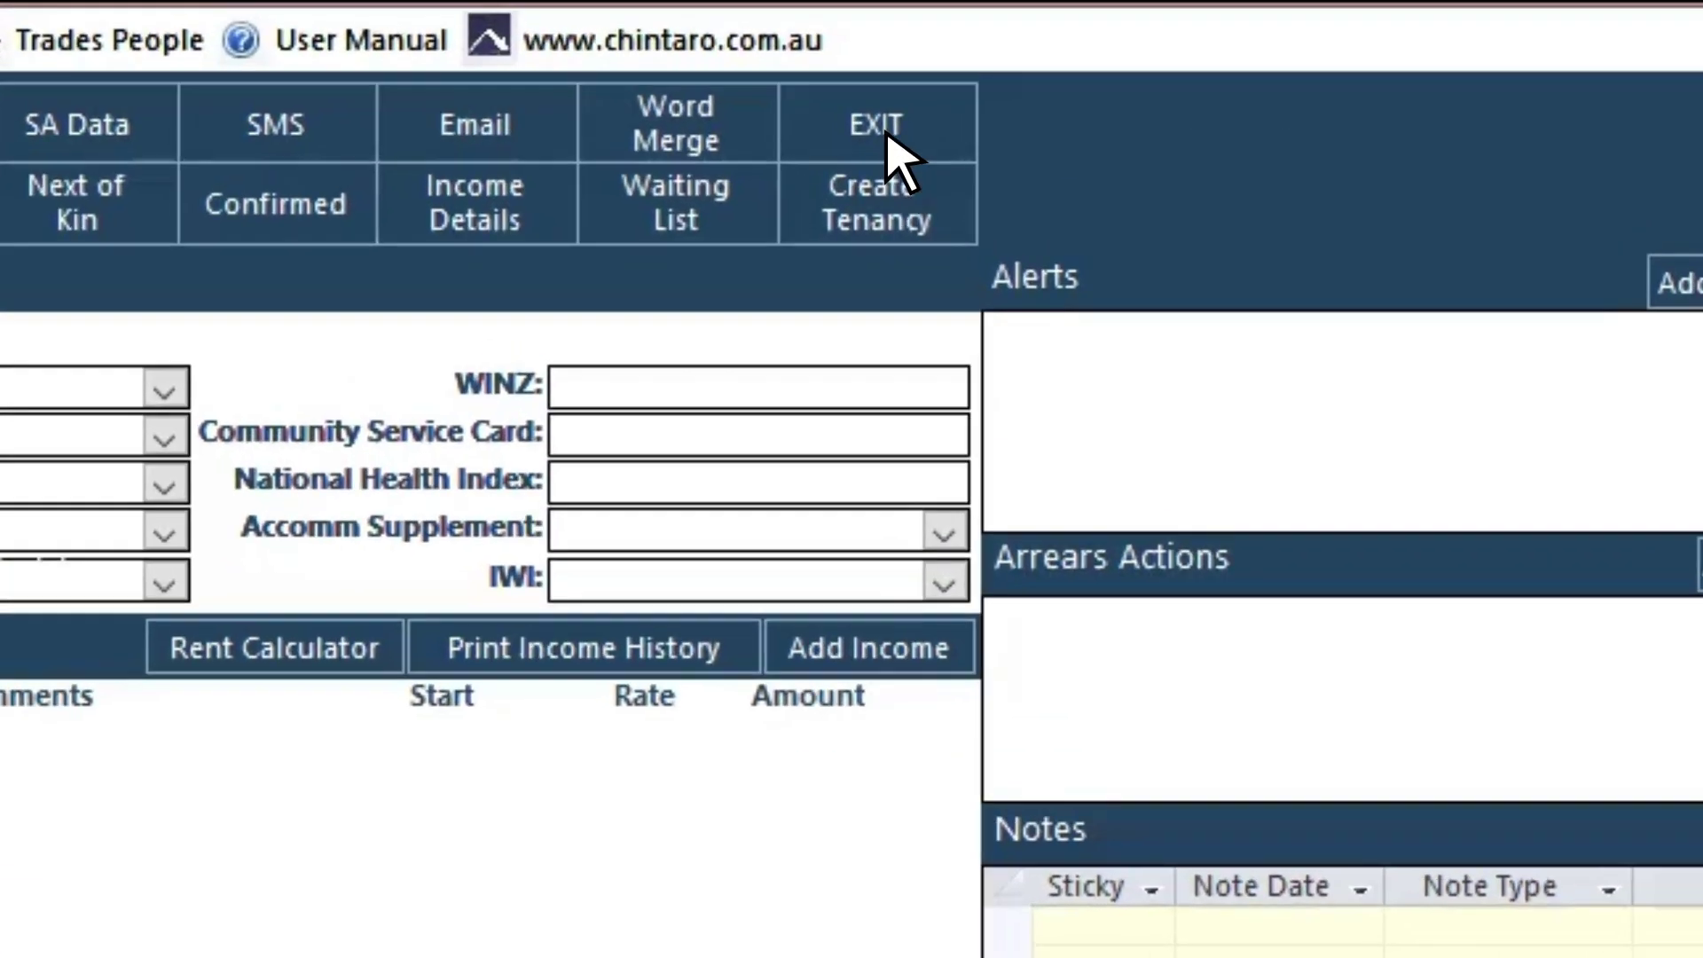
left_click(862, 76)
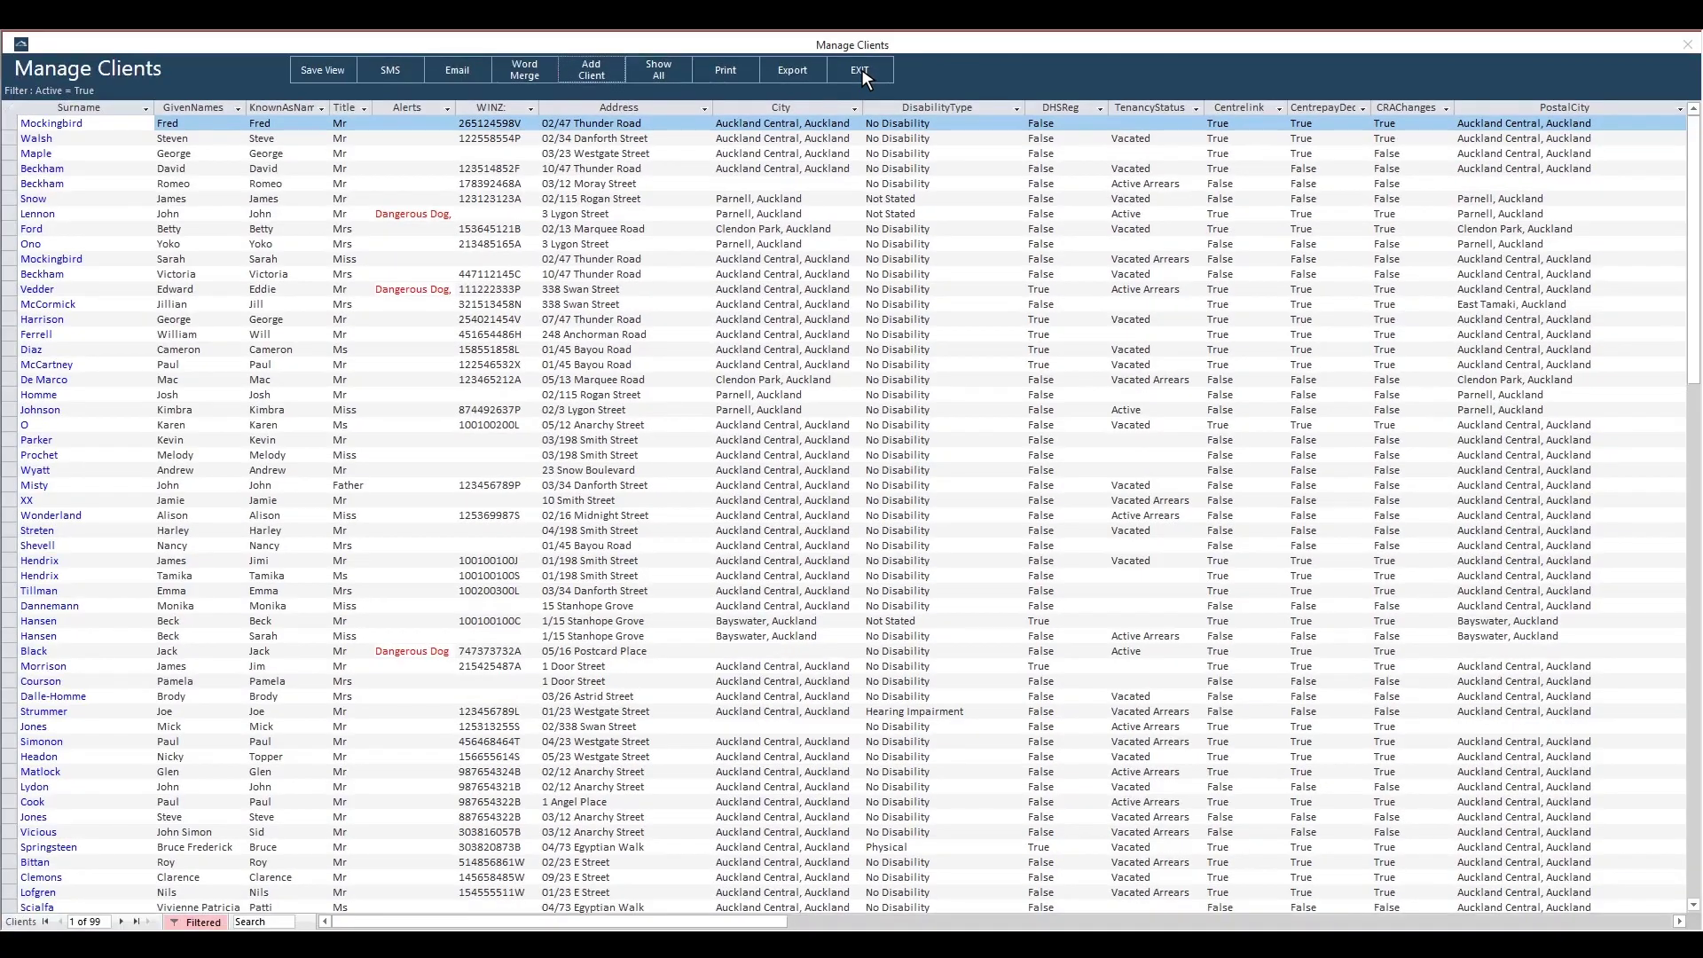